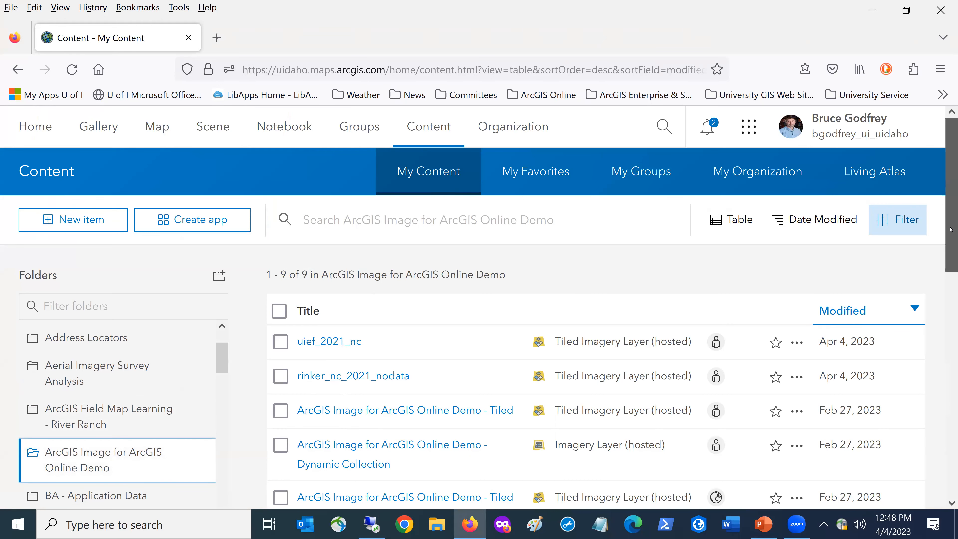
Start creating a new imagery layer item from images in the ArcGIS Image for ArcGIS Online Demo folder
{"action": "scroll", "coordinate": [951, 229], "scroll_direction": "down", "scroll_amount": 4}
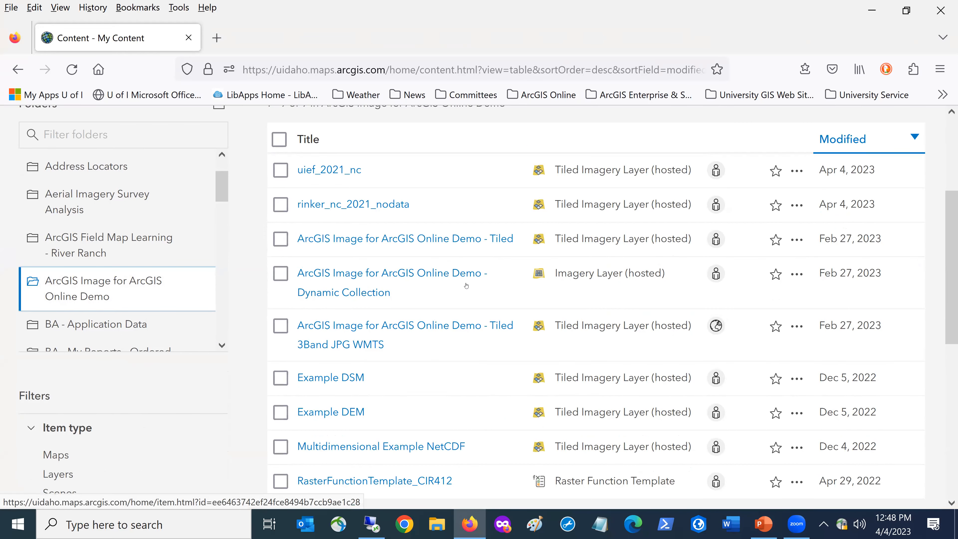
{"action": "scroll", "coordinate": [451, 234], "scroll_direction": "up", "scroll_amount": 4}
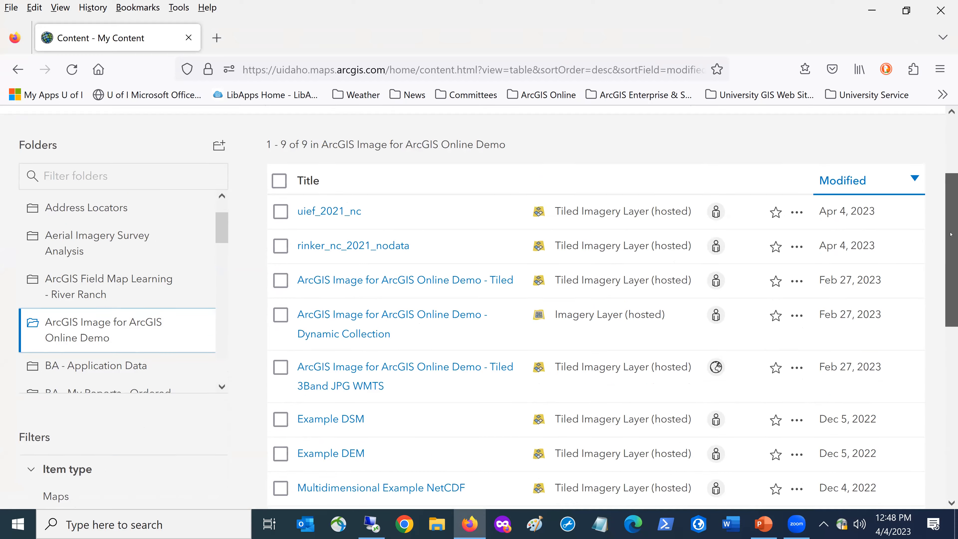
{"action": "left_click", "coordinate": [81, 230]}
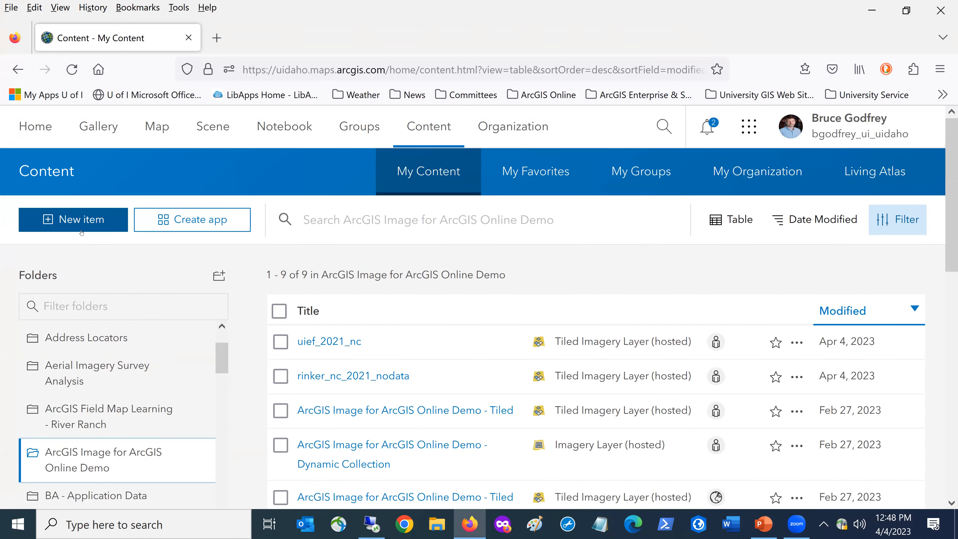
{"action": "left_click", "coordinate": [79, 226]}
{"action": "left_click_drag", "start_coordinate": [866, 263], "coordinate": [868, 411]}
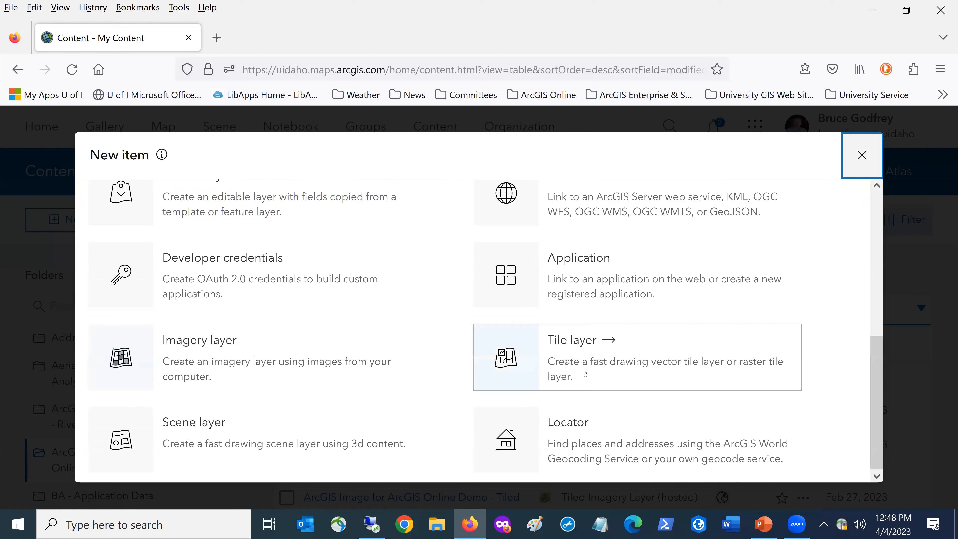
{"action": "scroll", "coordinate": [374, 354], "scroll_direction": "up", "scroll_amount": 5}
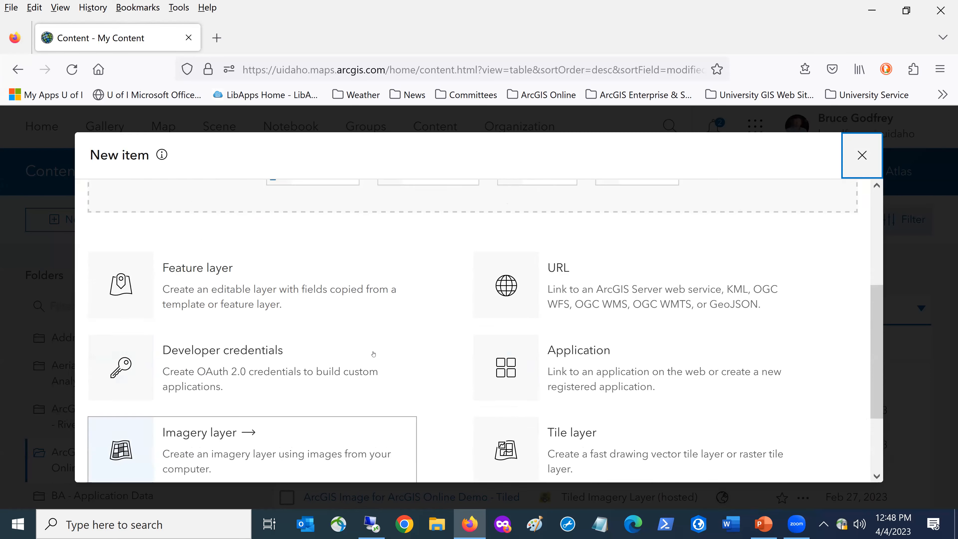
{"action": "scroll", "coordinate": [286, 314], "scroll_direction": "down", "scroll_amount": 5}
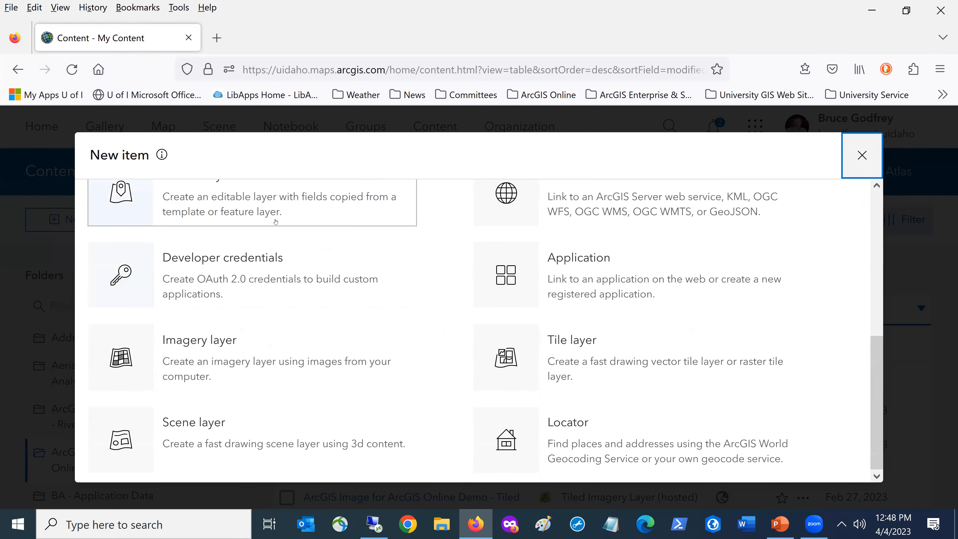
{"action": "scroll", "coordinate": [272, 234], "scroll_direction": "up", "scroll_amount": 3}
{"action": "scroll", "coordinate": [278, 340], "scroll_direction": "down", "scroll_amount": 3}
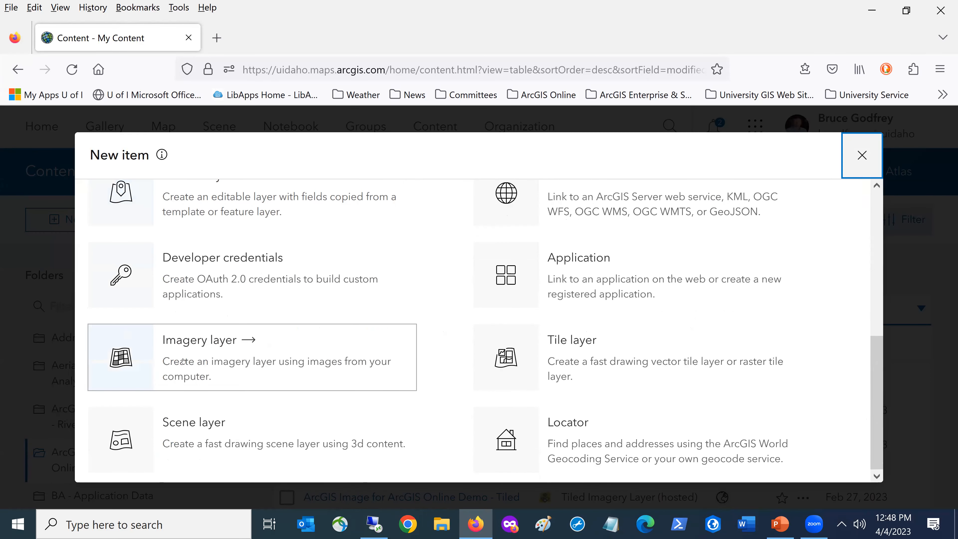
{"action": "left_click", "coordinate": [213, 364]}
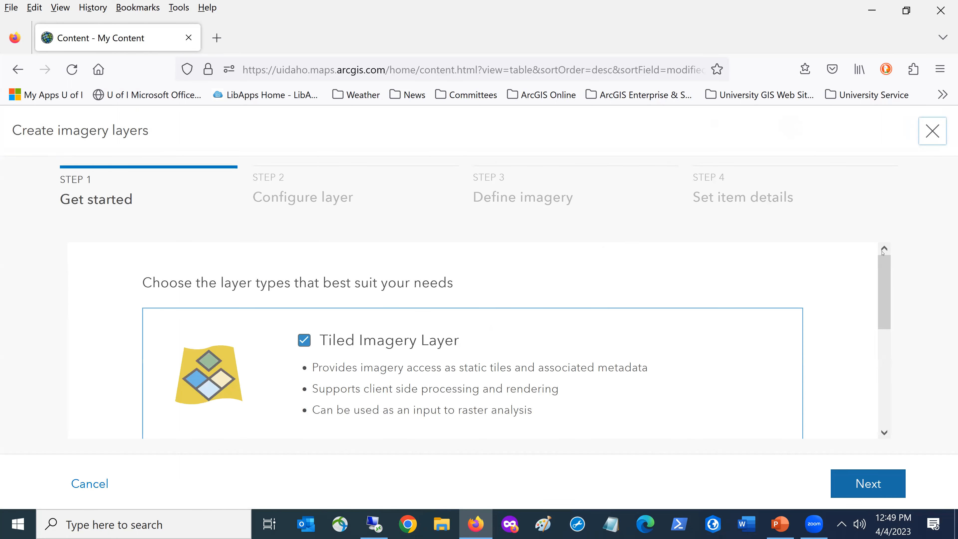
Try the Dynamic Imagery Layer option, and continue with only Tiled Imagery Layer as the layer type
{"action": "left_click_drag", "start_coordinate": [885, 273], "coordinate": [885, 303]}
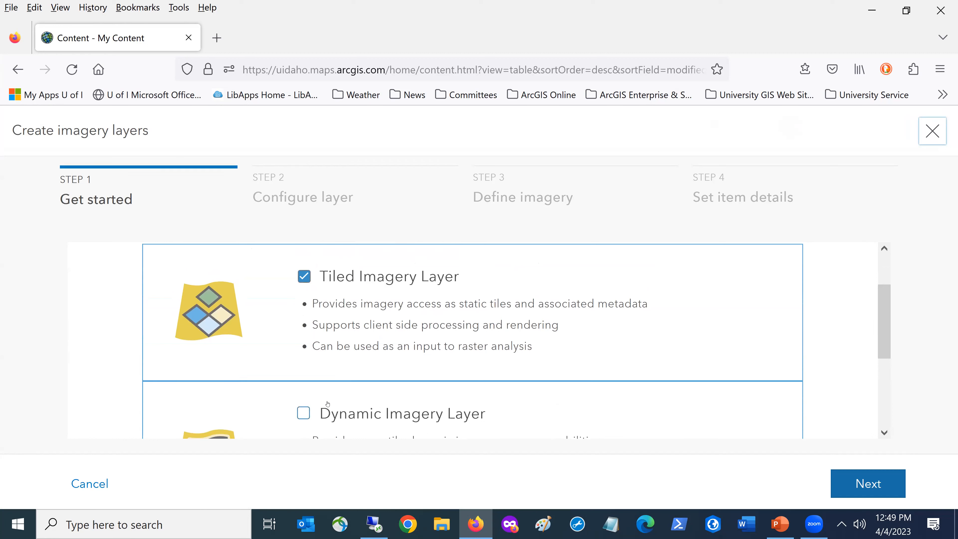
{"action": "left_click", "coordinate": [321, 412]}
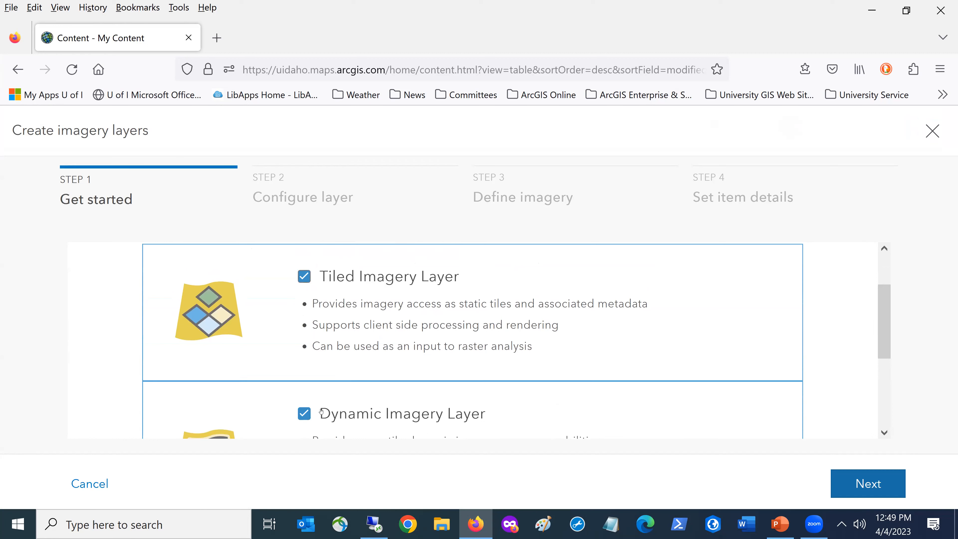
{"action": "left_click", "coordinate": [304, 414]}
{"action": "left_click", "coordinate": [304, 276]}
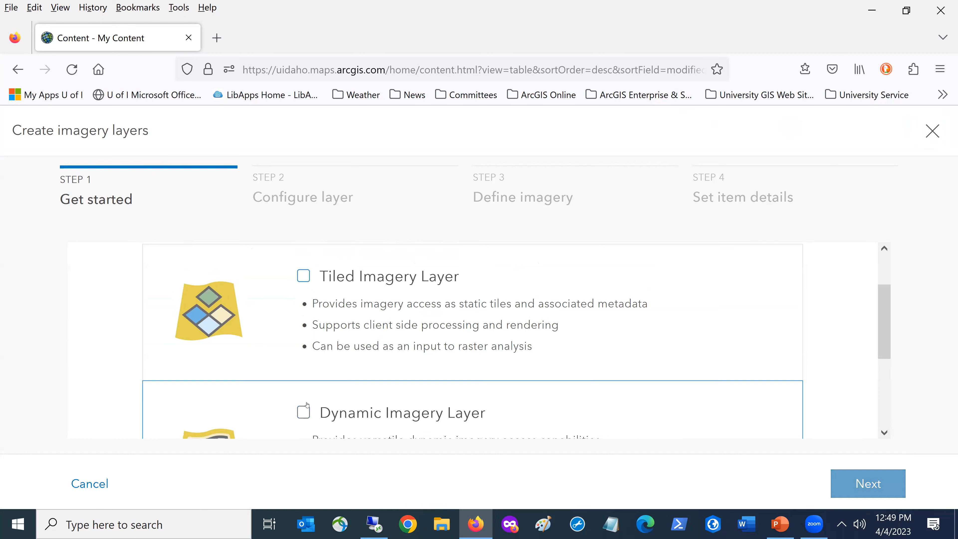
{"action": "left_click", "coordinate": [306, 400]}
{"action": "left_click", "coordinate": [306, 397]}
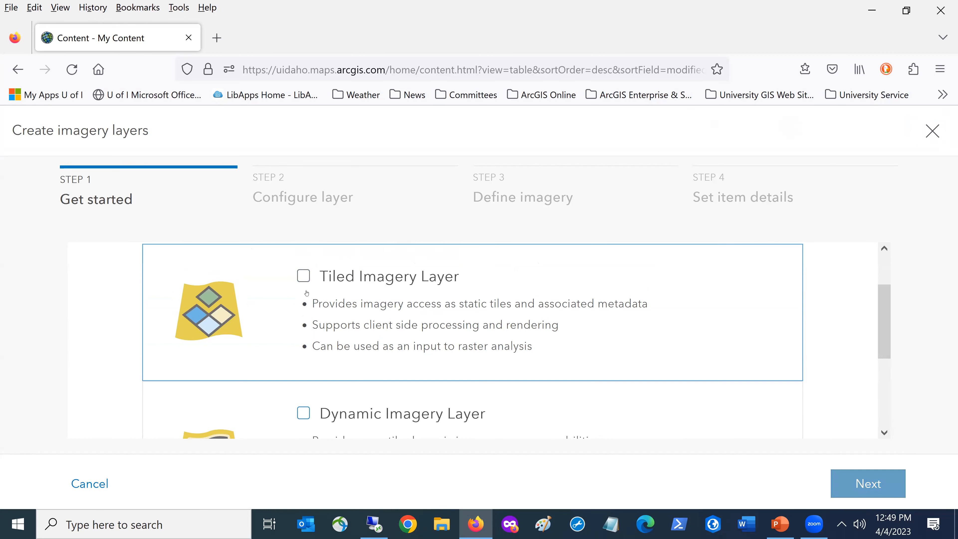
{"action": "left_click", "coordinate": [304, 277]}
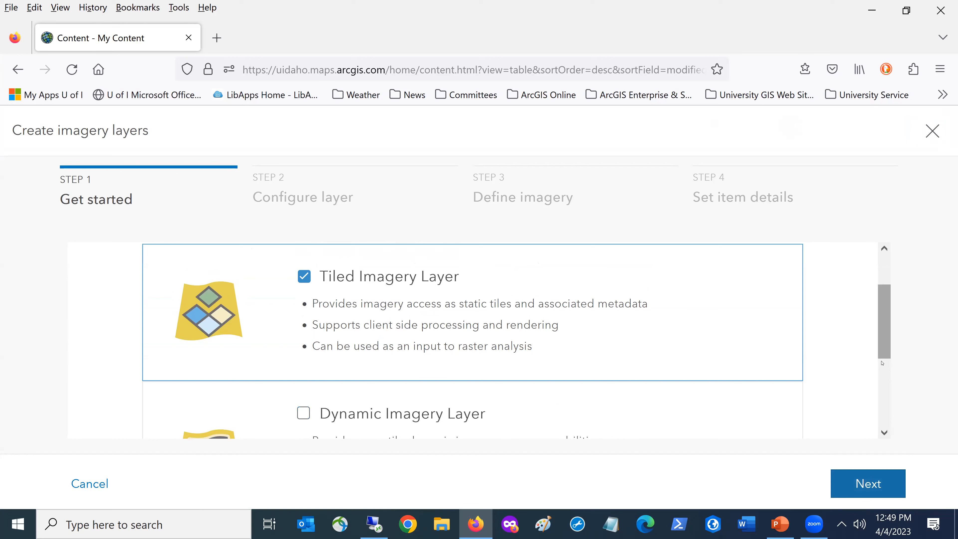
{"action": "left_click_drag", "start_coordinate": [880, 304], "coordinate": [880, 372]}
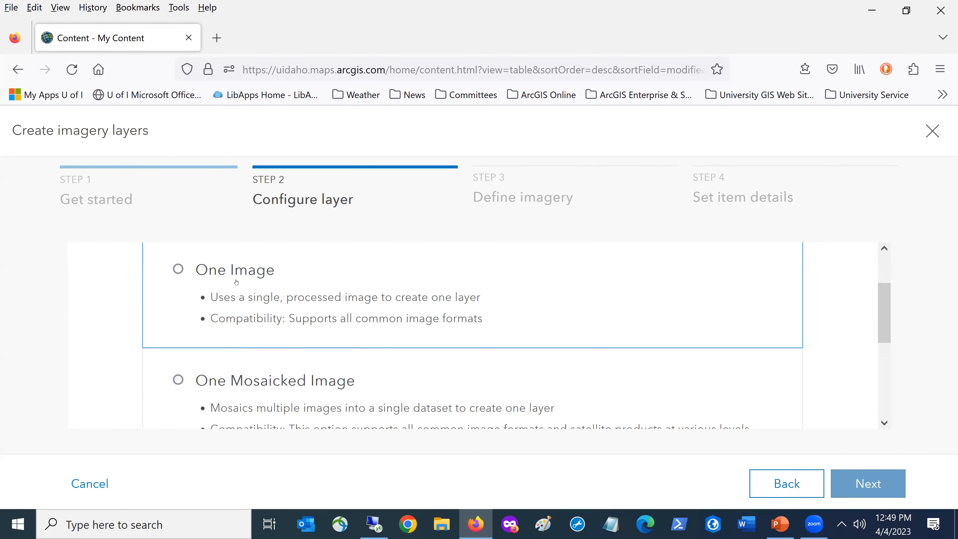
Try the One Mosaicked Image and Multiple Imagery Layers configurations, and continue with One Image
{"action": "left_click", "coordinate": [236, 282]}
{"action": "scroll", "coordinate": [242, 313], "scroll_direction": "down", "scroll_amount": 2}
{"action": "left_click", "coordinate": [268, 320]}
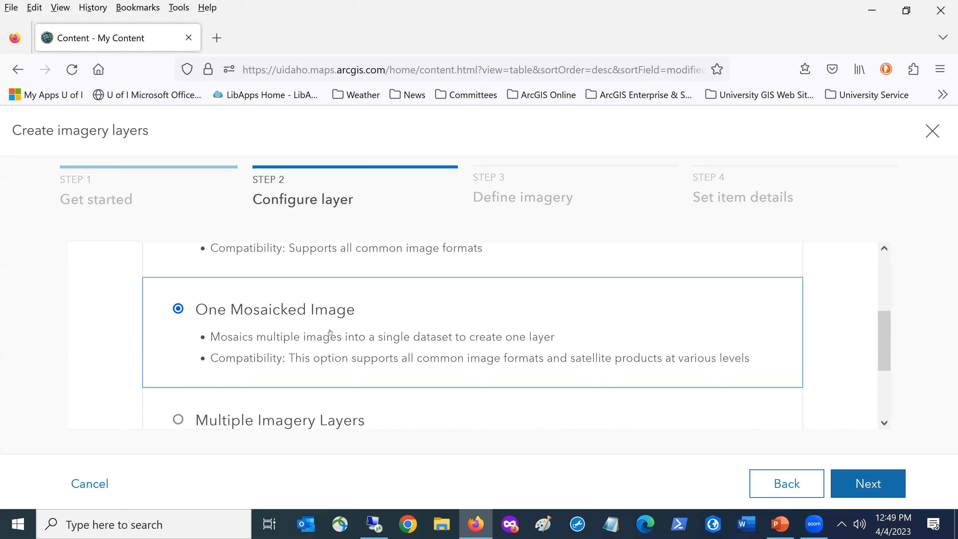
{"action": "scroll", "coordinate": [257, 323], "scroll_direction": "down", "scroll_amount": 3}
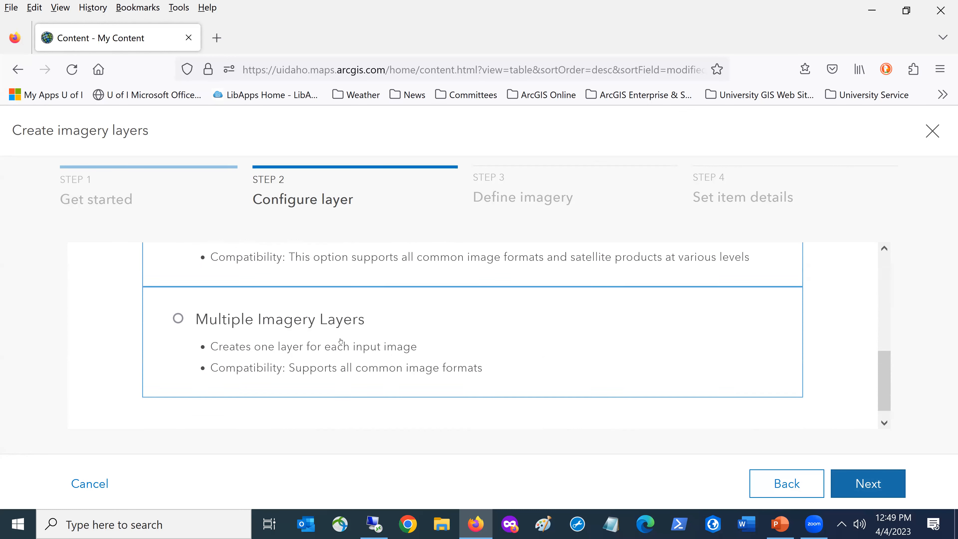
{"action": "left_click", "coordinate": [257, 323]}
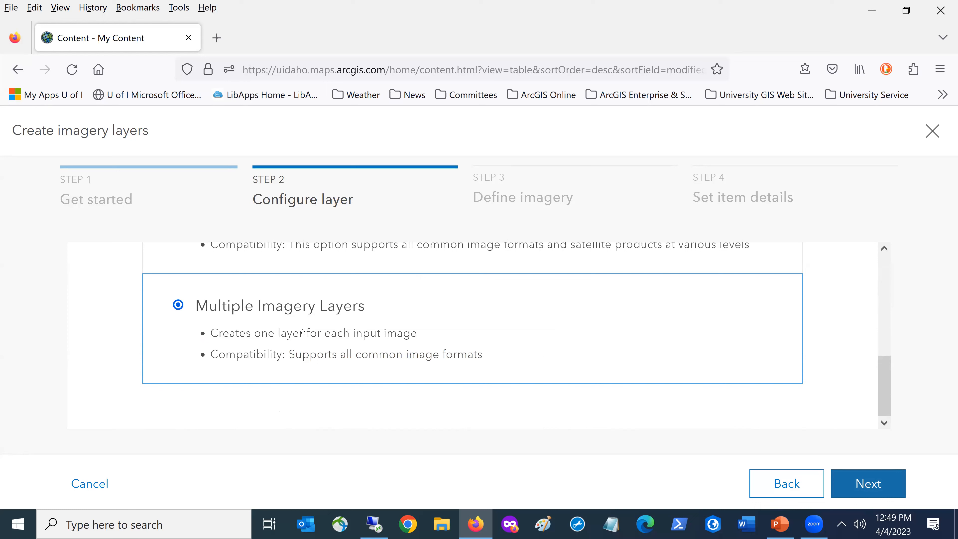
{"action": "scroll", "coordinate": [265, 352], "scroll_direction": "up", "scroll_amount": 5}
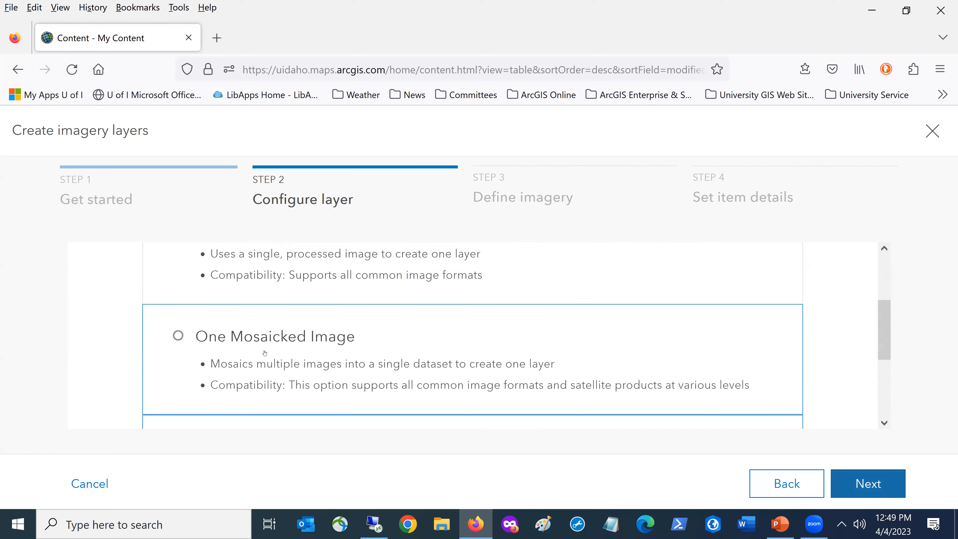
{"action": "left_click", "coordinate": [247, 305]}
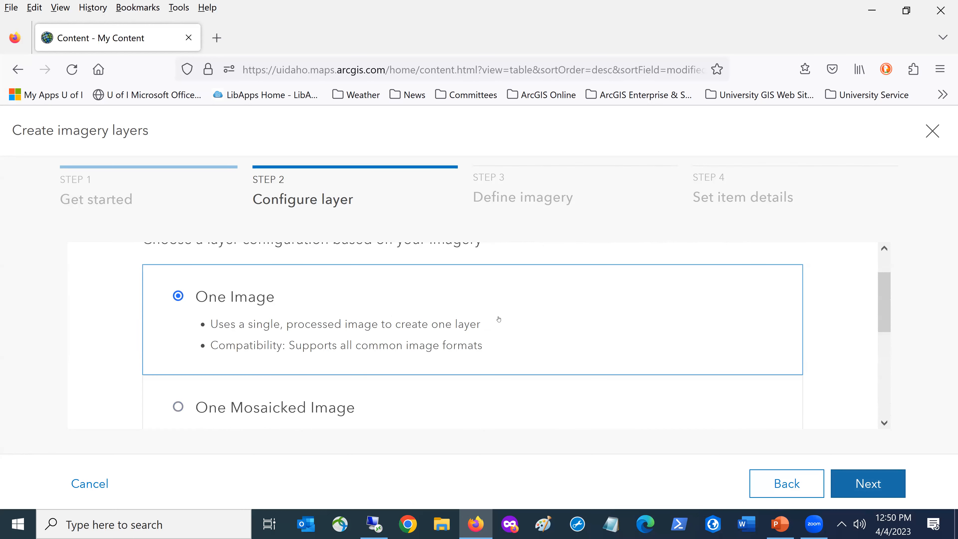
{"action": "left_click", "coordinate": [866, 482]}
Review the source type and compression options of the Raster Dataset properties, and abandon the imagery layer creation
{"action": "scroll", "coordinate": [290, 315], "scroll_direction": "down", "scroll_amount": 2}
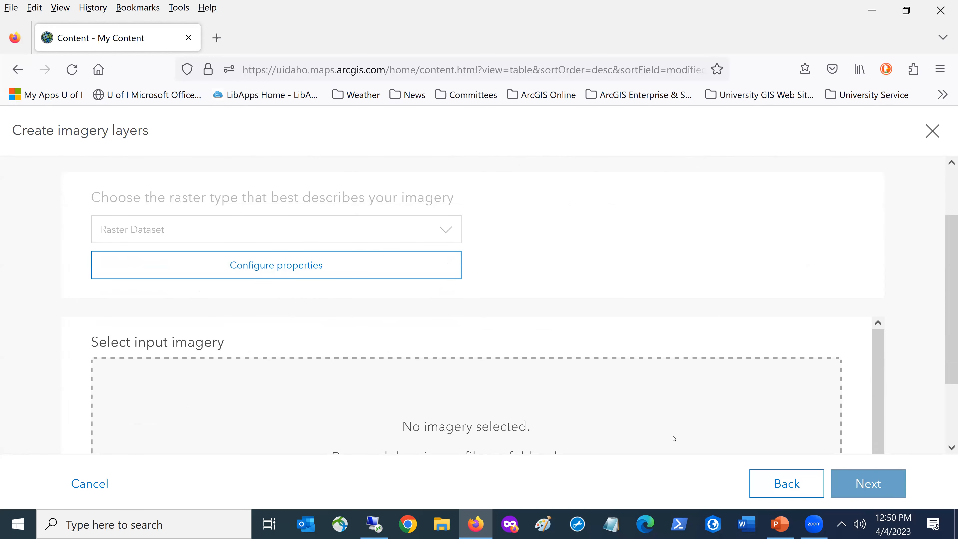
{"action": "left_click", "coordinate": [387, 279]}
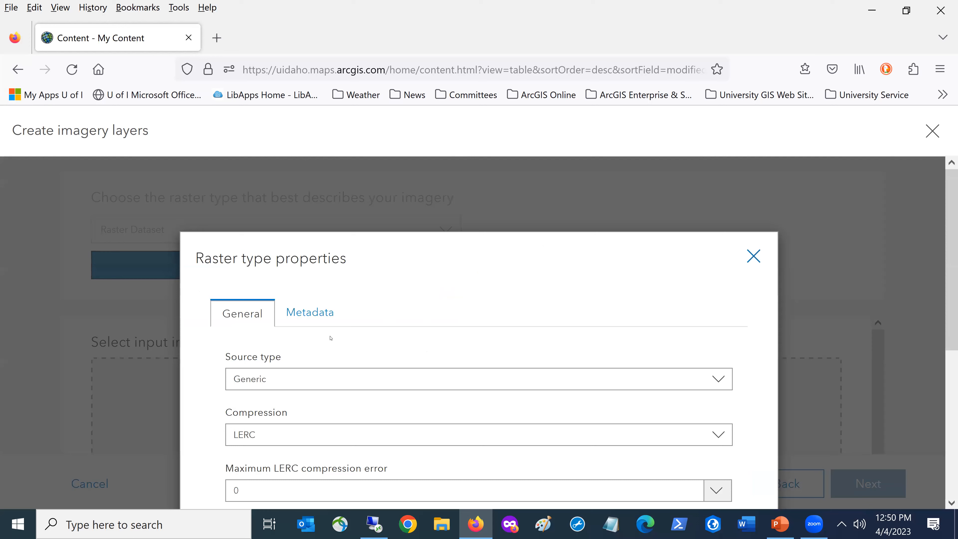
{"action": "left_click", "coordinate": [351, 308]}
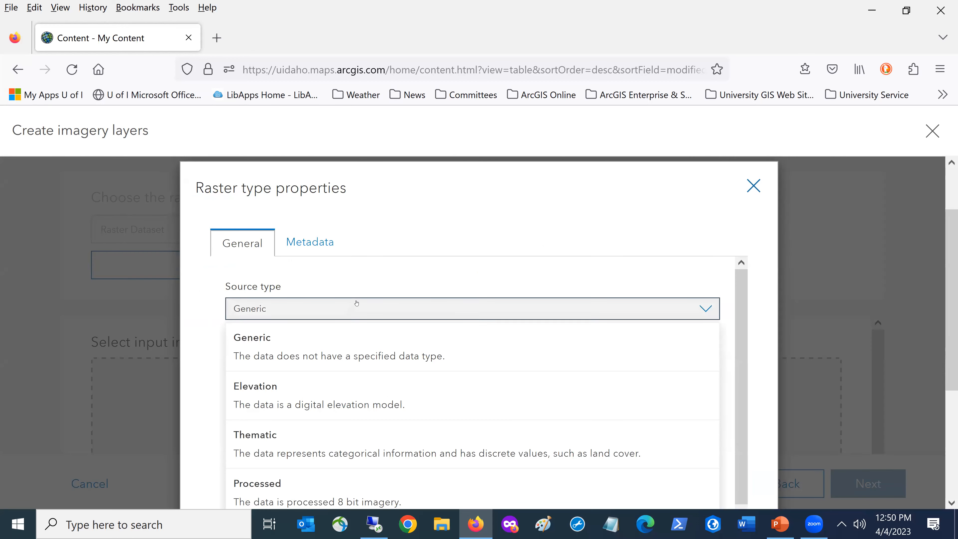
{"action": "scroll", "coordinate": [392, 328], "scroll_direction": "down", "scroll_amount": 1}
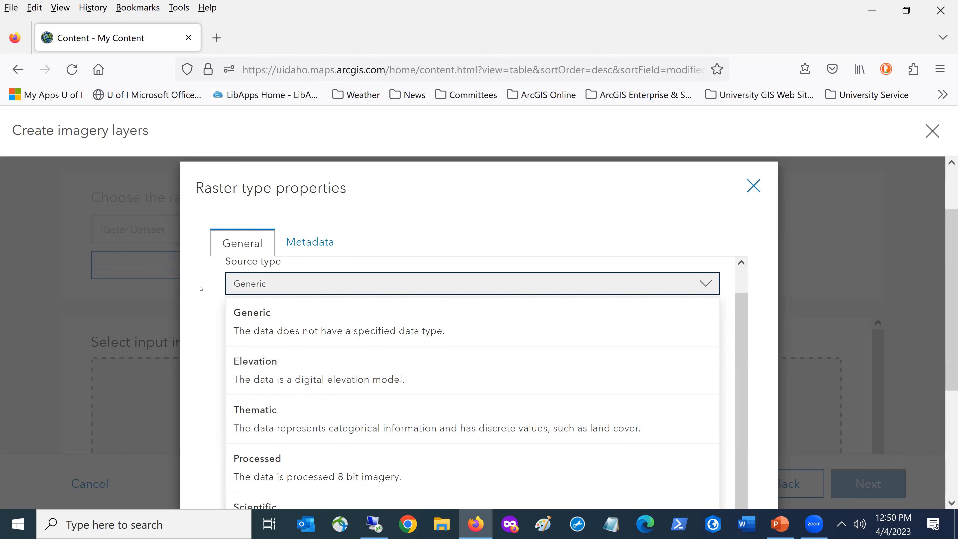
{"action": "left_click", "coordinate": [229, 283]}
{"action": "scroll", "coordinate": [229, 287], "scroll_direction": "down", "scroll_amount": 3}
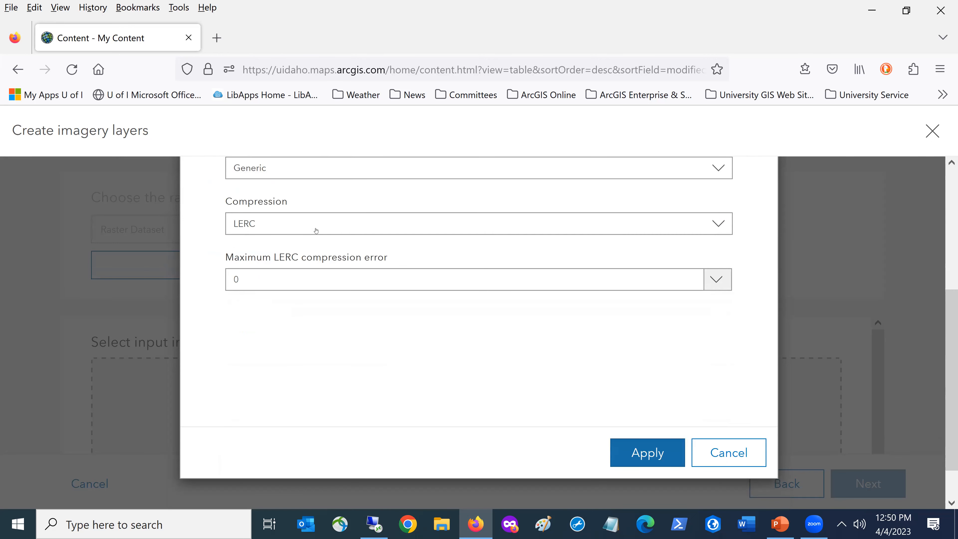
{"action": "left_click", "coordinate": [316, 230]}
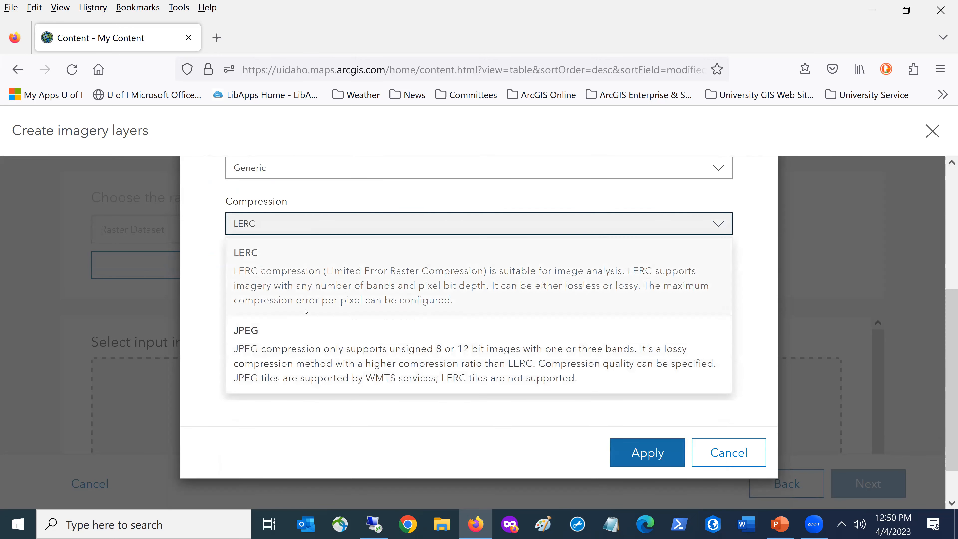
{"action": "left_click", "coordinate": [210, 264]}
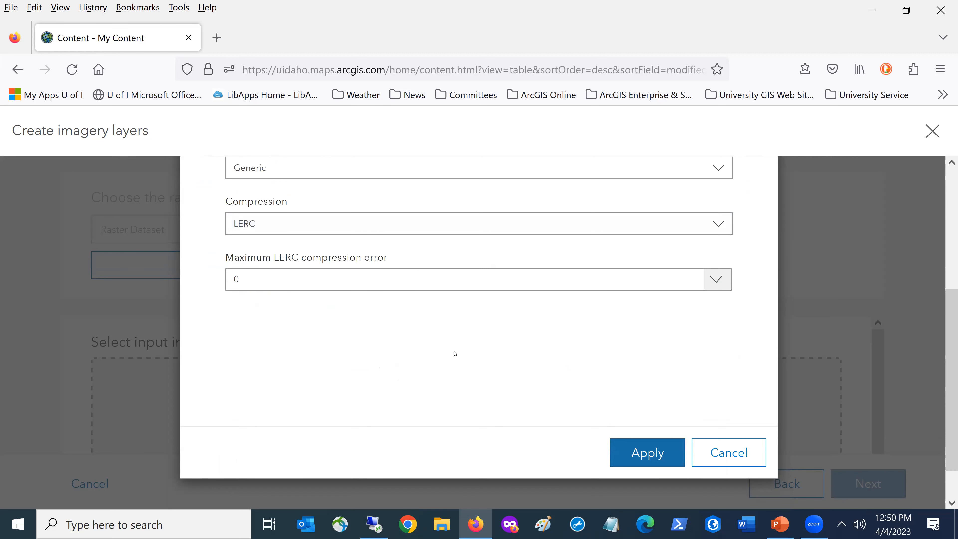
{"action": "scroll", "coordinate": [457, 344], "scroll_direction": "up", "scroll_amount": 3}
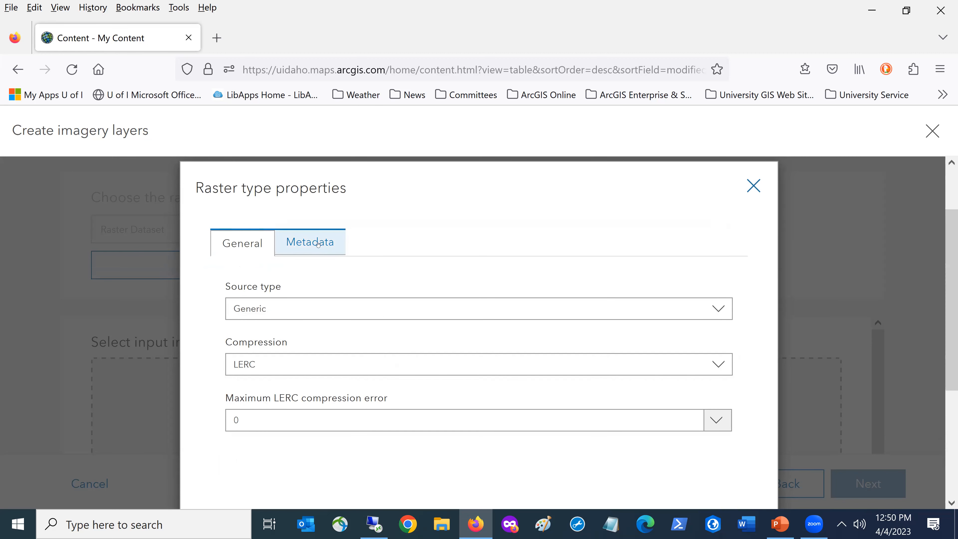
{"action": "scroll", "coordinate": [495, 276], "scroll_direction": "down", "scroll_amount": 3}
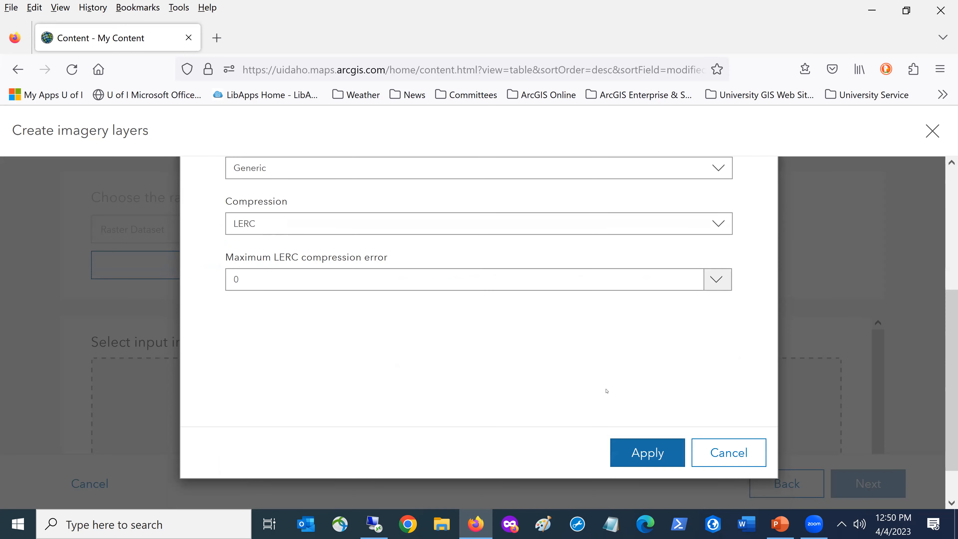
{"action": "left_click", "coordinate": [728, 451]}
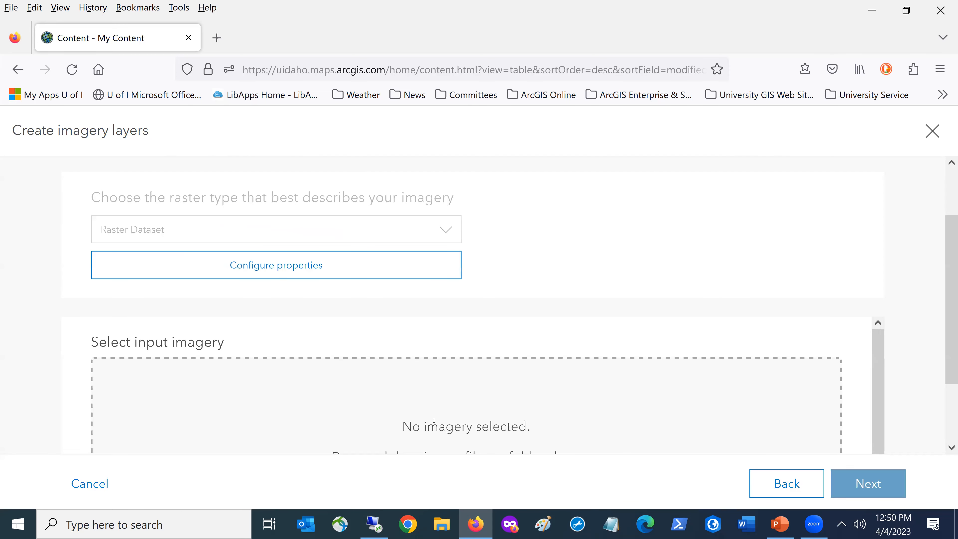
{"action": "scroll", "coordinate": [518, 409], "scroll_direction": "down", "scroll_amount": 3}
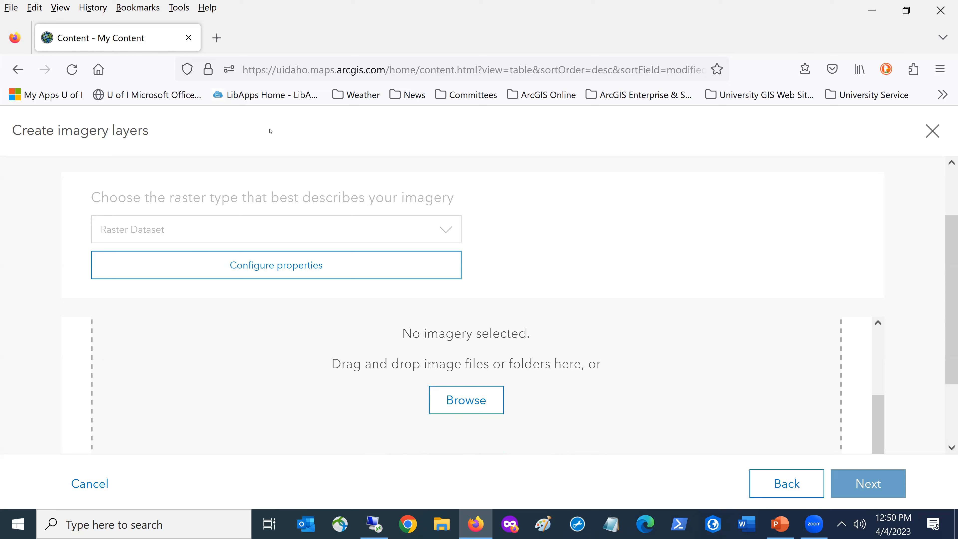
{"action": "left_click", "coordinate": [932, 131]}
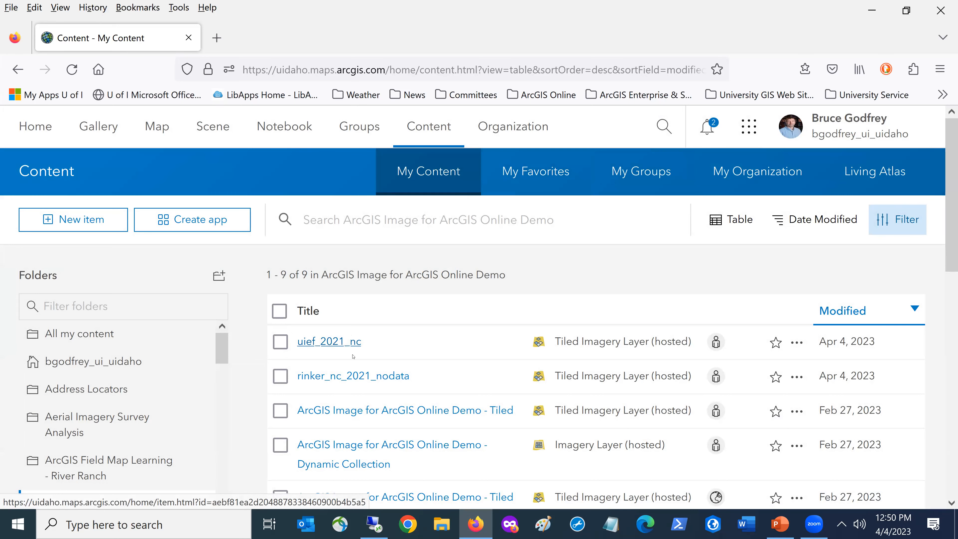
Open the uief_2021_nc tiled imagery layer in Map Viewer and zoom in on its imagery
{"action": "left_click", "coordinate": [342, 341]}
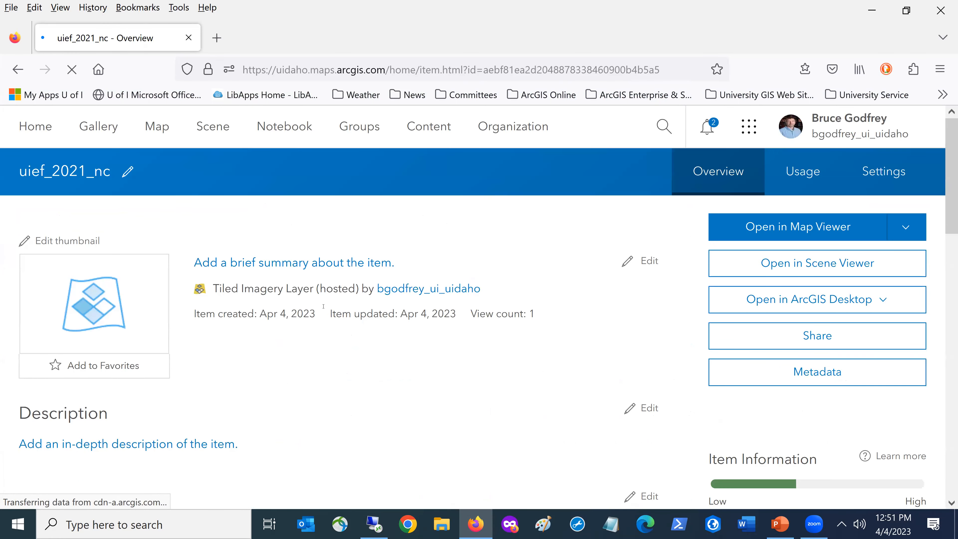
{"action": "left_click", "coordinate": [766, 228]}
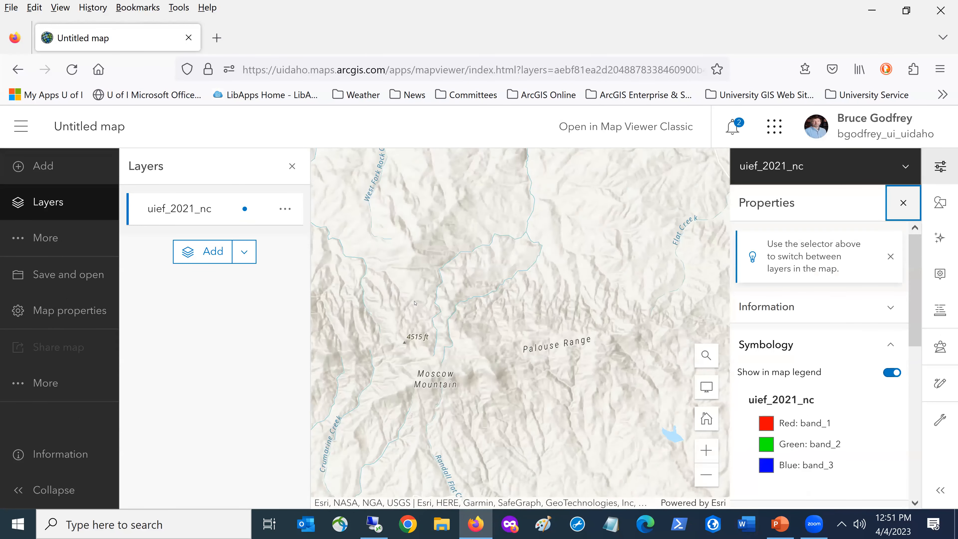
{"action": "scroll", "coordinate": [423, 303], "scroll_direction": "down", "scroll_amount": 3}
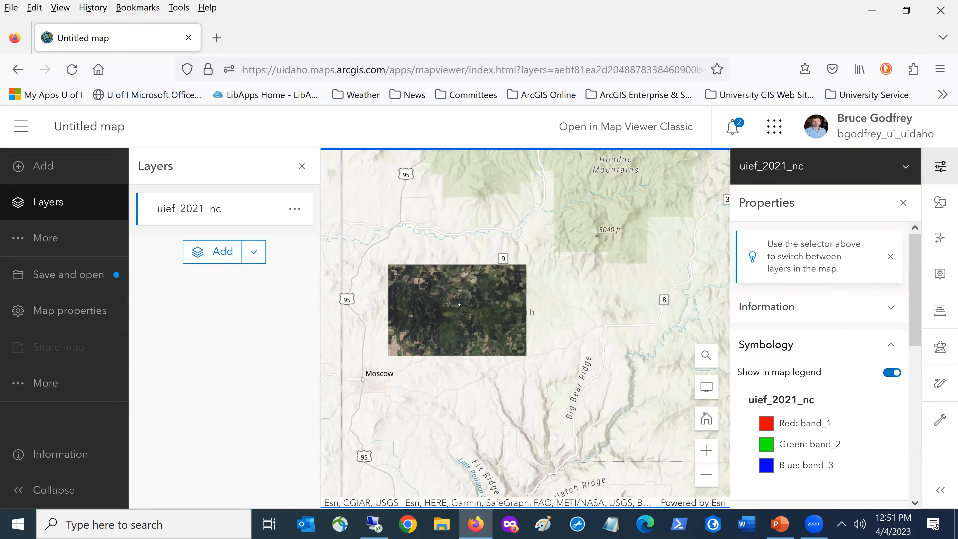
{"action": "scroll", "coordinate": [459, 304], "scroll_direction": "up", "scroll_amount": 10}
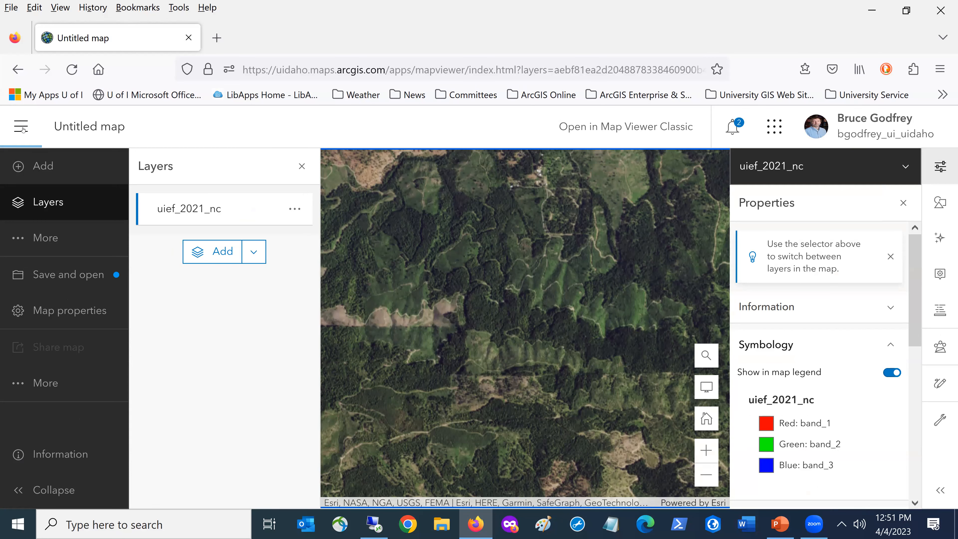
Leave the untitled map without saving it and return to the ArcGIS Online content page
{"action": "left_click", "coordinate": [22, 128]}
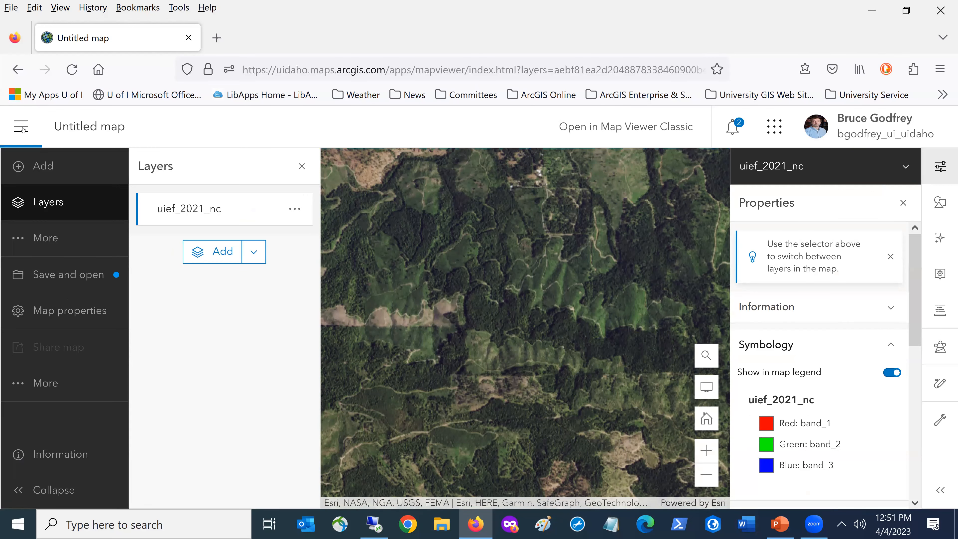
{"action": "left_click", "coordinate": [41, 422]}
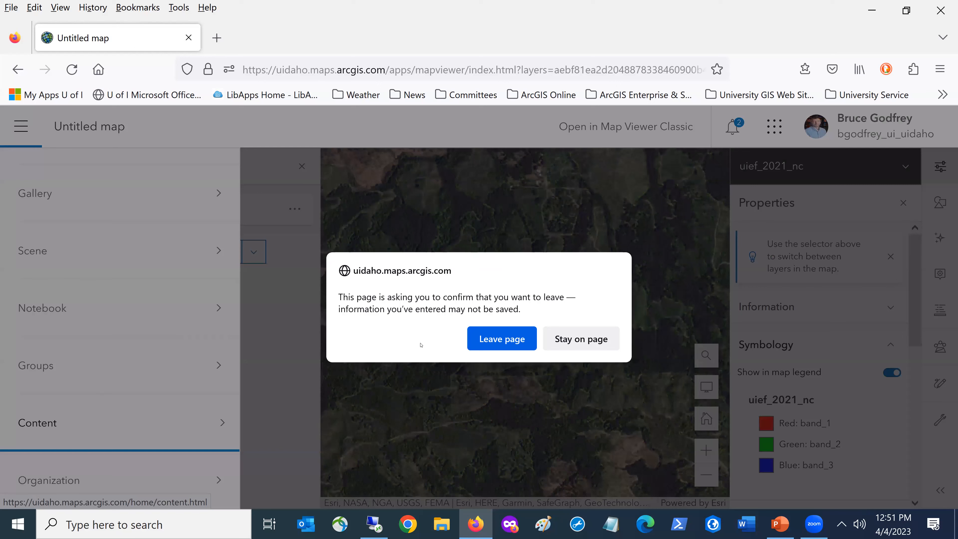
{"action": "left_click", "coordinate": [511, 341]}
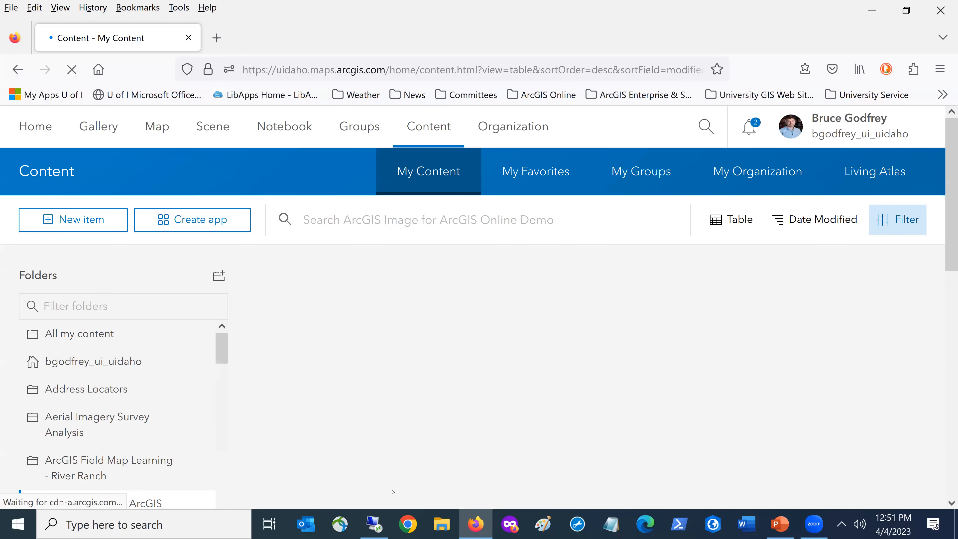
Switch to ArcGIS Pro in the maximized remote desktop session and look over its sharing and imagery tools
{"action": "left_click", "coordinate": [376, 523]}
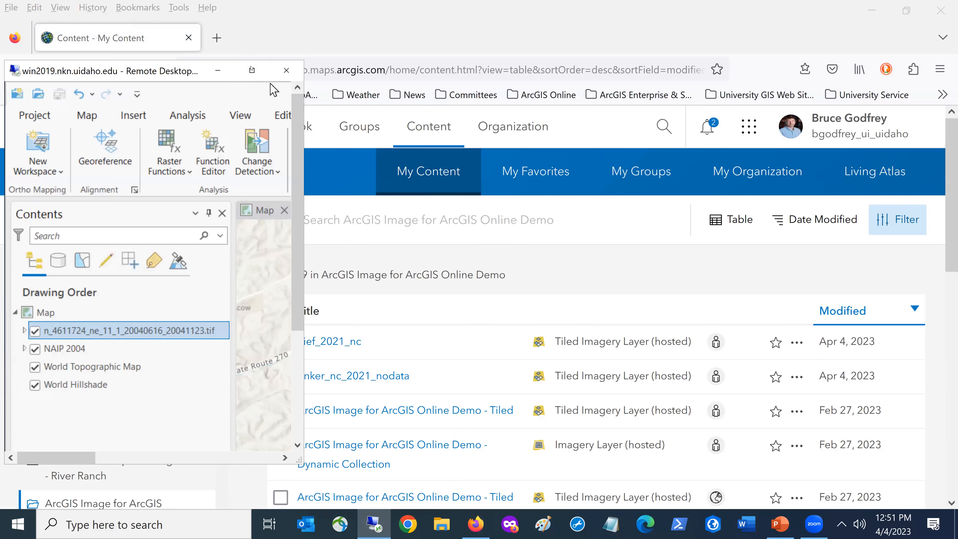
{"action": "left_click", "coordinate": [252, 70]}
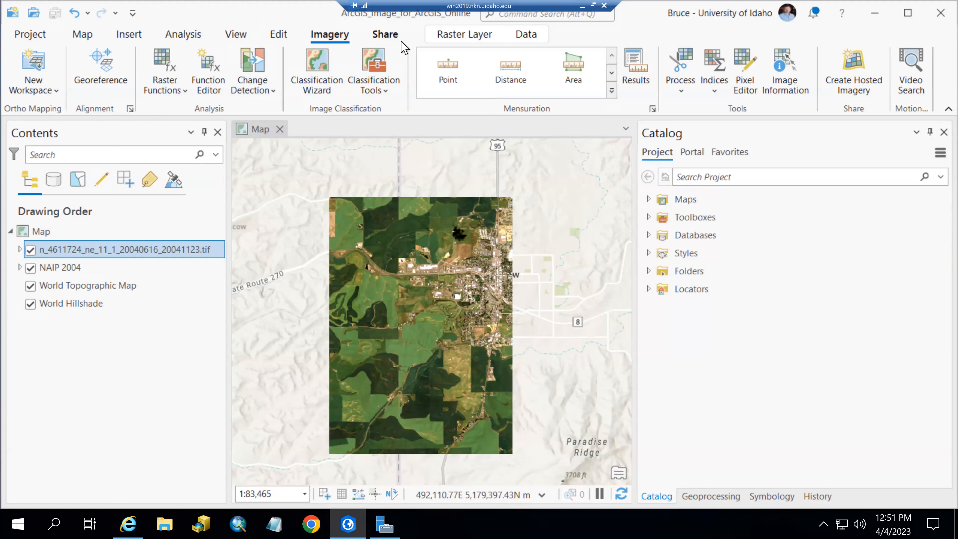
{"action": "left_click", "coordinate": [386, 34]}
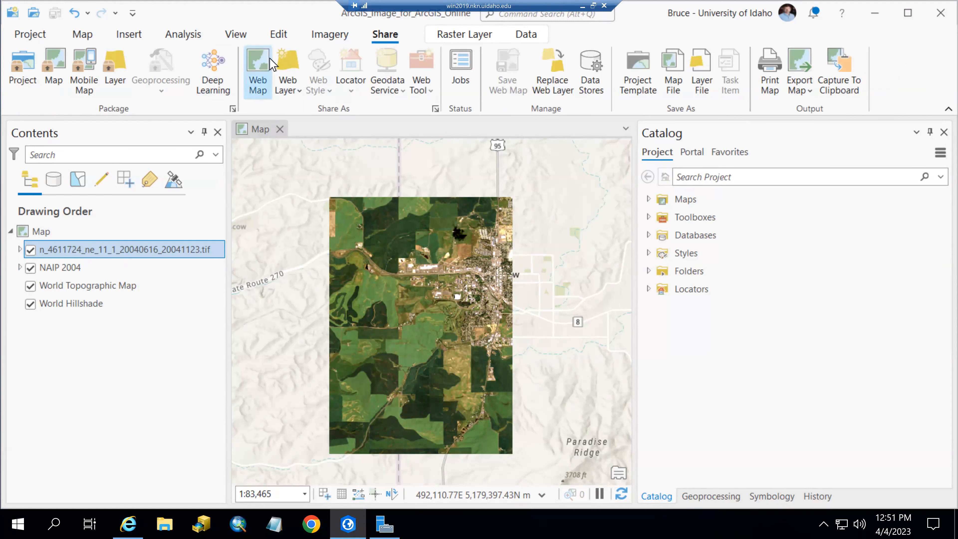
{"action": "left_click", "coordinate": [343, 37]}
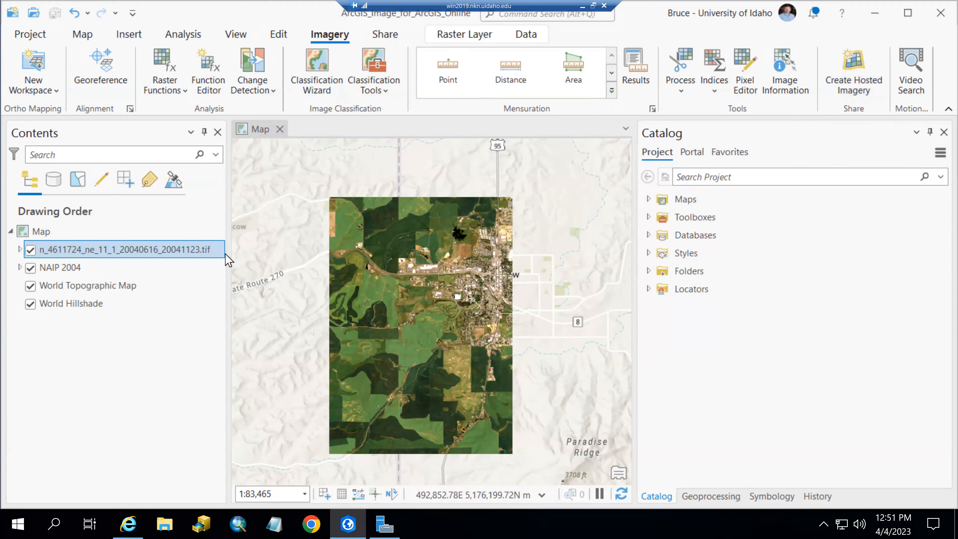
Review the Create Hosted Imagery Layer wizard through its Define Source Imagery page, and close it without creating a layer
{"action": "left_click", "coordinate": [853, 88]}
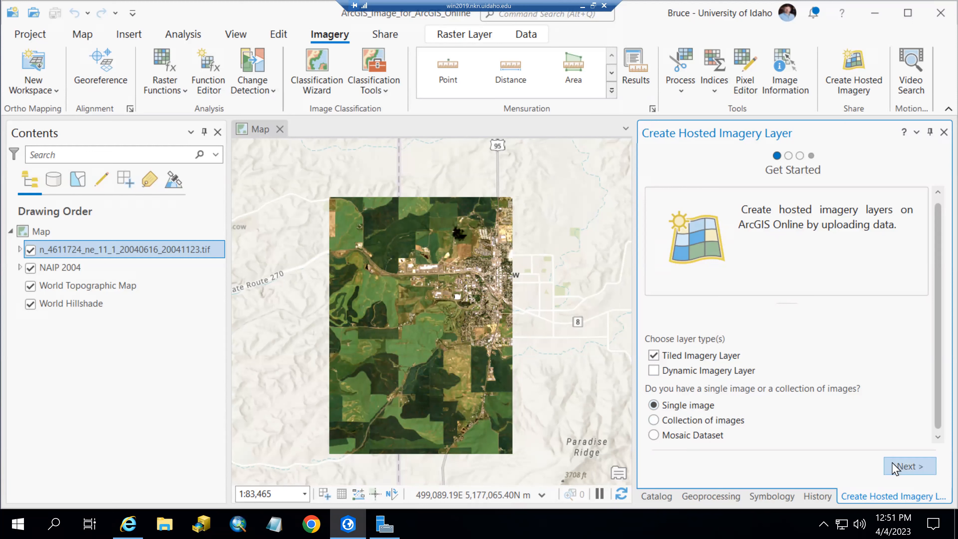
{"action": "left_click", "coordinate": [896, 469]}
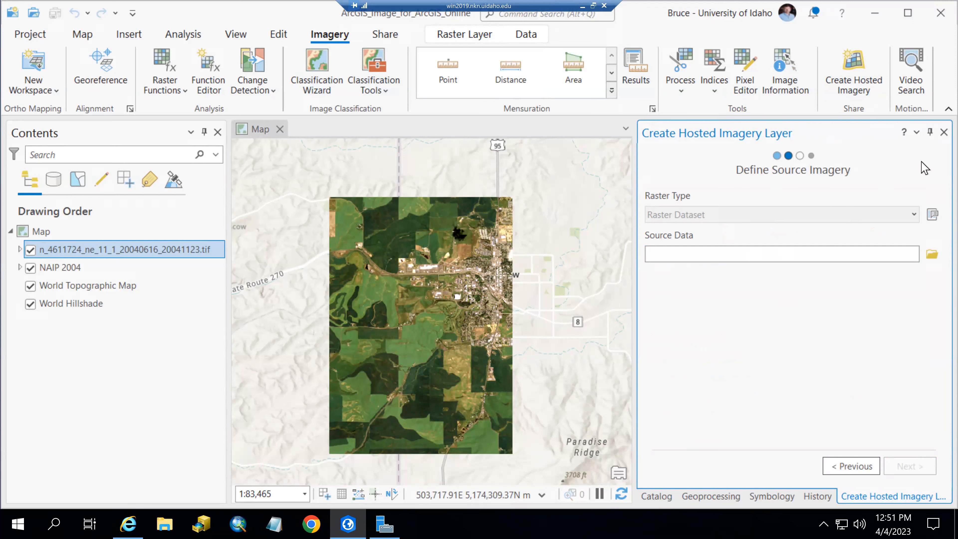
{"action": "left_click", "coordinate": [944, 132]}
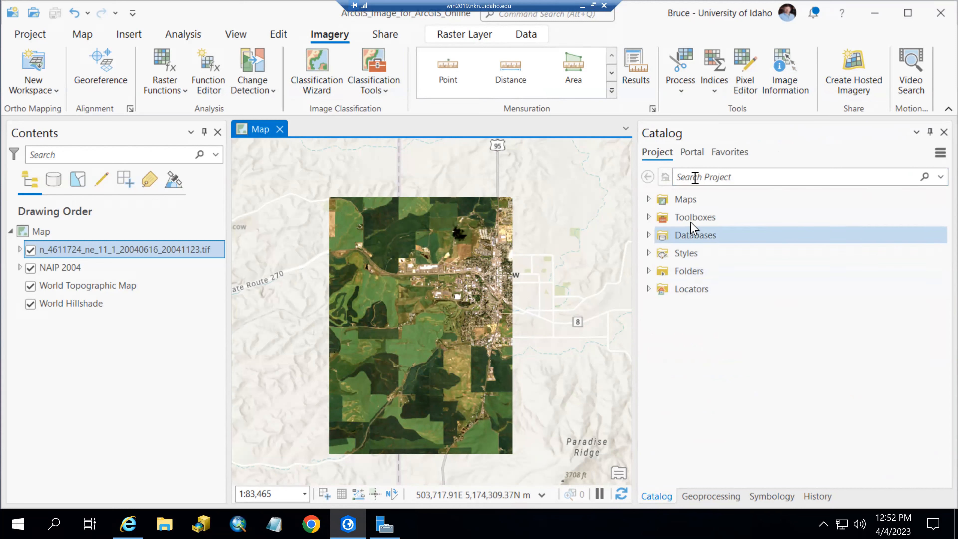
Search the organization's portal content for "uief dem"
{"action": "left_click", "coordinate": [693, 152]}
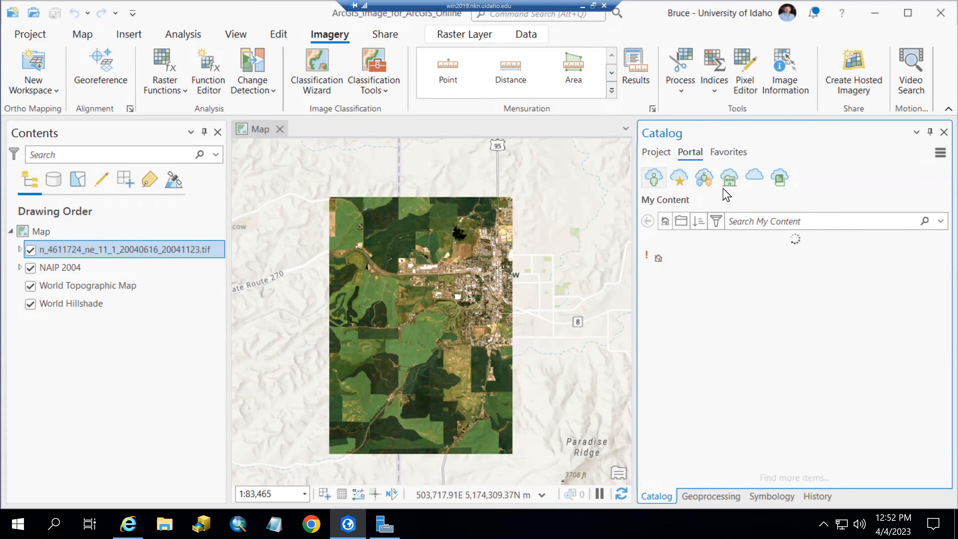
{"action": "left_click", "coordinate": [731, 181]}
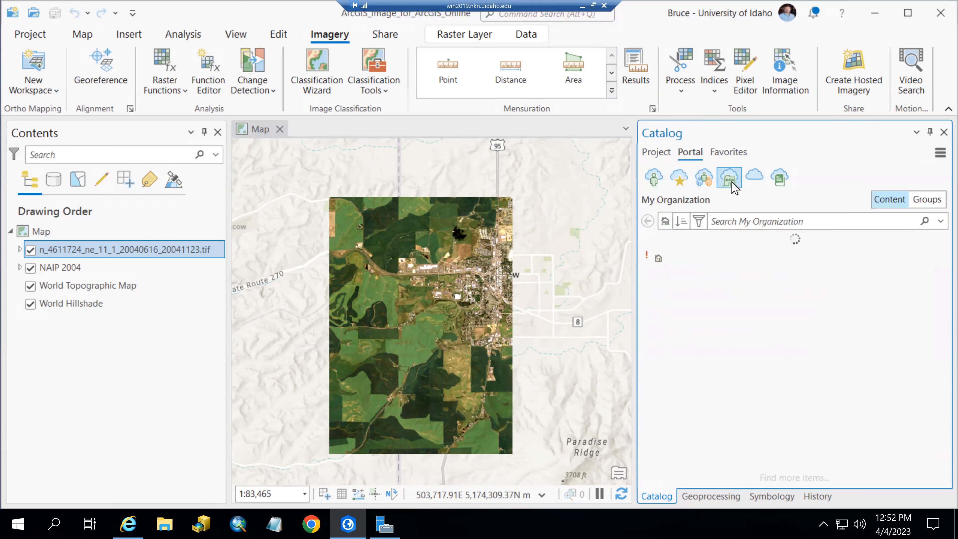
{"action": "left_click", "coordinate": [735, 218]}
{"action": "type", "text": "uief dem"}
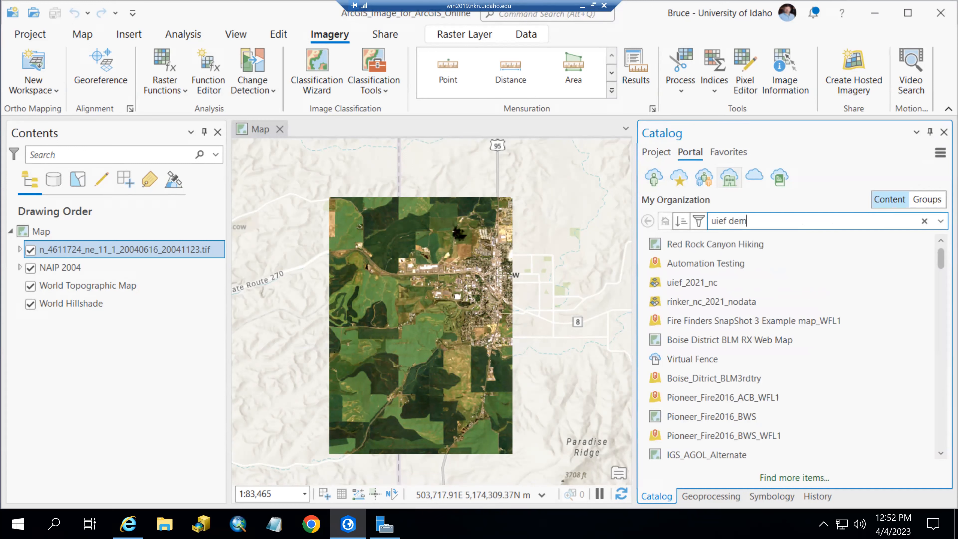
{"action": "key", "text": "Return"}
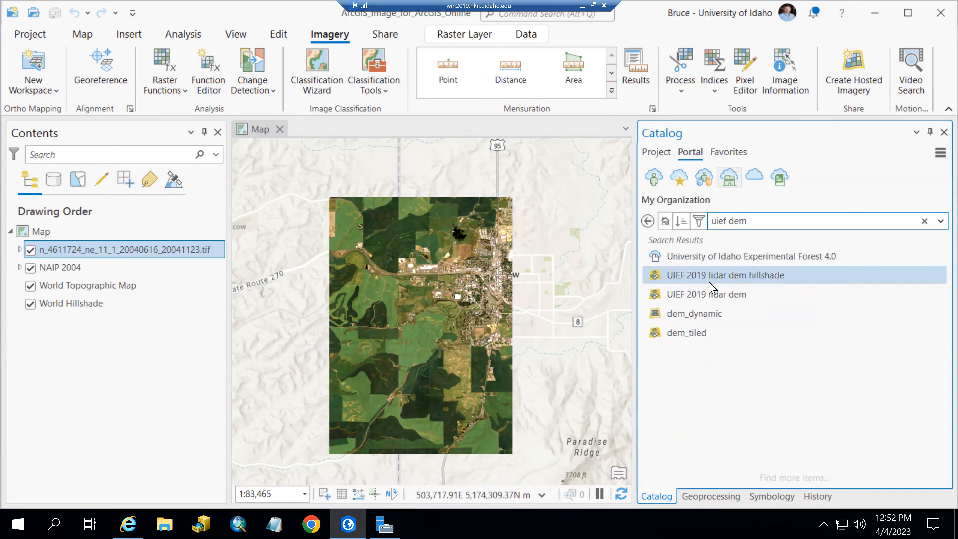
Add the UIEF 2019 lidar dem tiled imagery layer to the map and view its coverage
{"action": "mouse_move", "coordinate": [716, 302]}
{"action": "left_click_drag", "start_coordinate": [715, 302], "coordinate": [84, 241]}
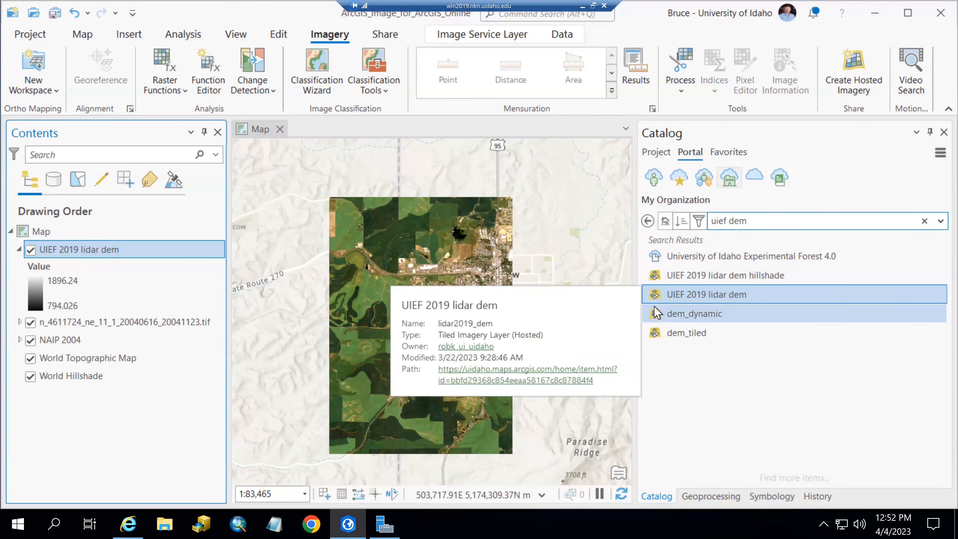
{"action": "mouse_move", "coordinate": [657, 315]}
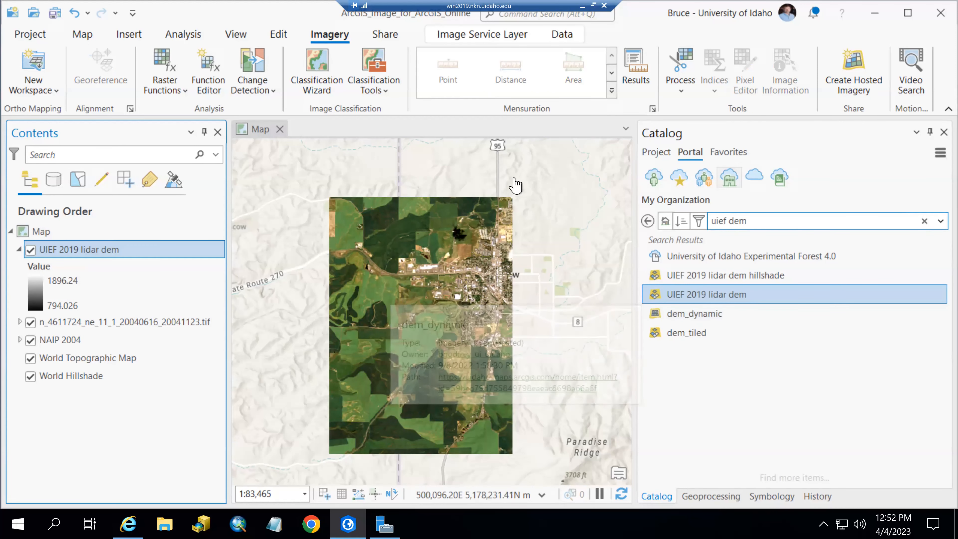
{"action": "scroll", "coordinate": [525, 185], "scroll_direction": "down", "scroll_amount": 3}
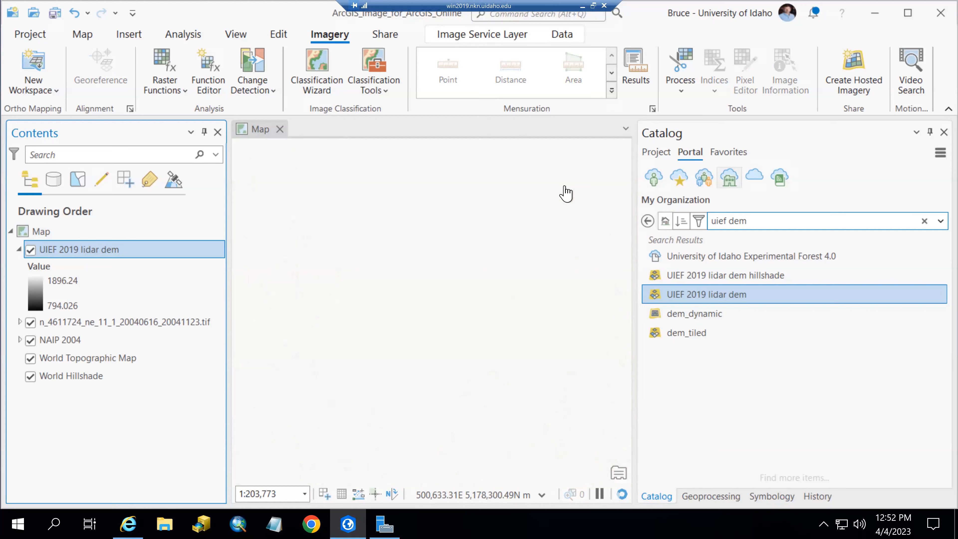
{"action": "left_click", "coordinate": [503, 265]}
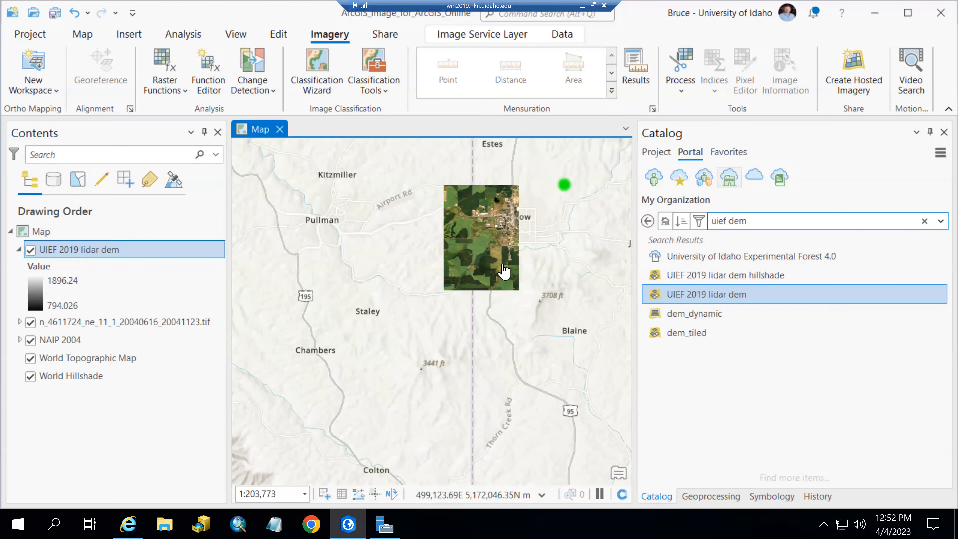
{"action": "left_click_drag", "start_coordinate": [553, 205], "coordinate": [459, 309]}
{"action": "left_click_drag", "start_coordinate": [526, 239], "coordinate": [428, 278]}
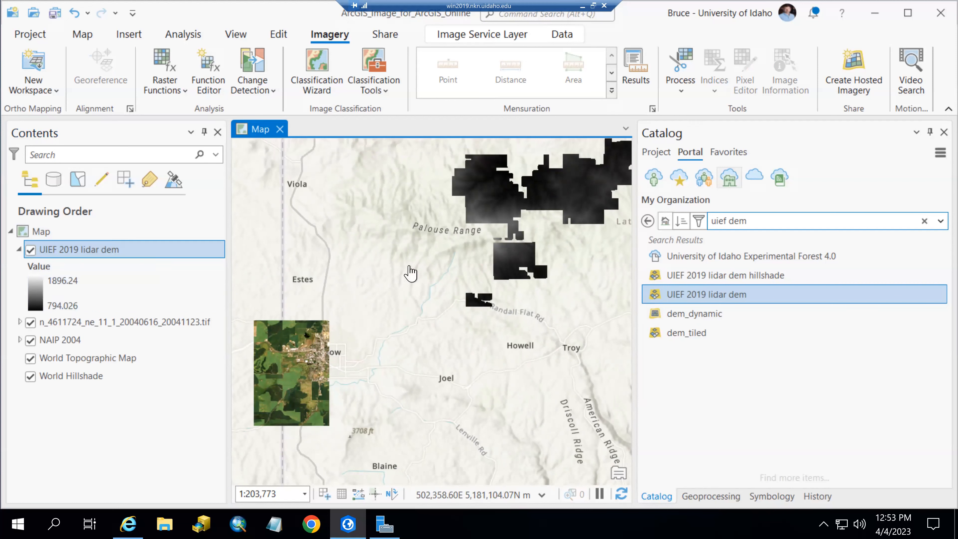
Add the UIEF 2019 lidar dem hillshade layer to the map and hide the UIEF 2019 lidar dem layer to examine the hillshade
{"action": "mouse_move", "coordinate": [692, 264]}
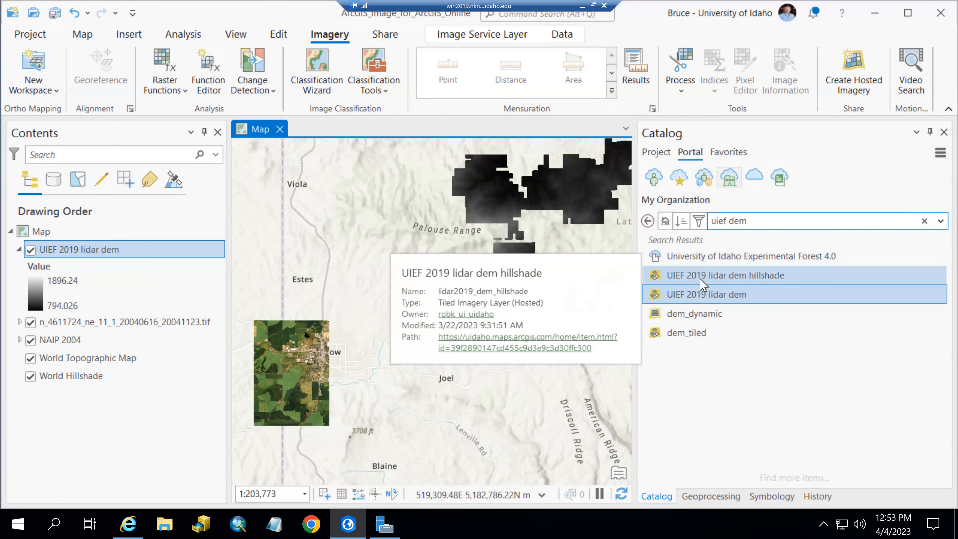
{"action": "left_click_drag", "start_coordinate": [706, 280], "coordinate": [121, 238]}
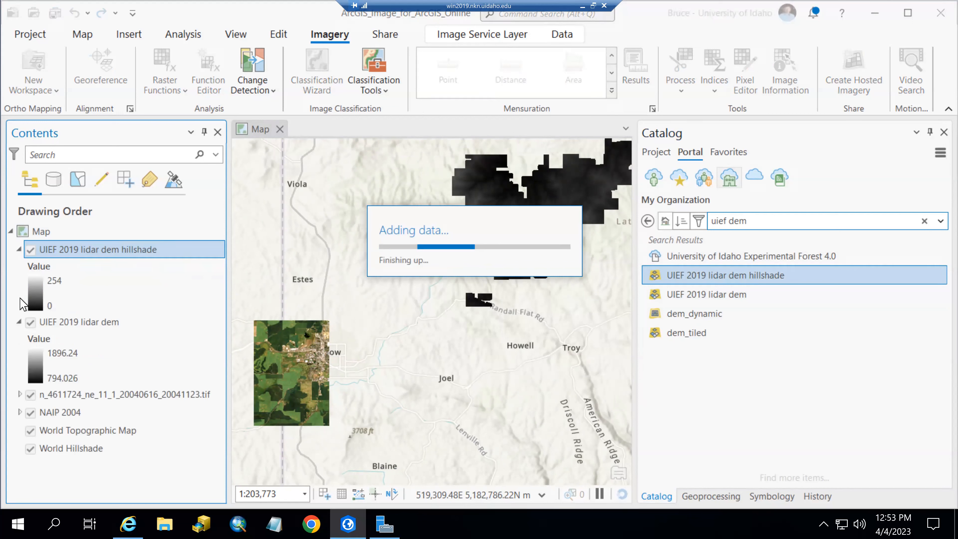
{"action": "left_click", "coordinate": [30, 322]}
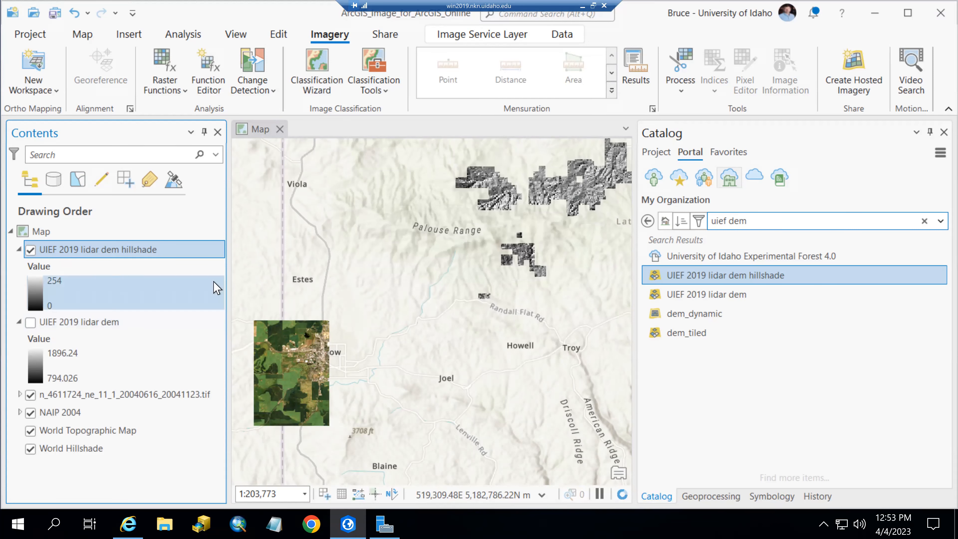
{"action": "scroll", "coordinate": [491, 214], "scroll_direction": "up", "scroll_amount": 4}
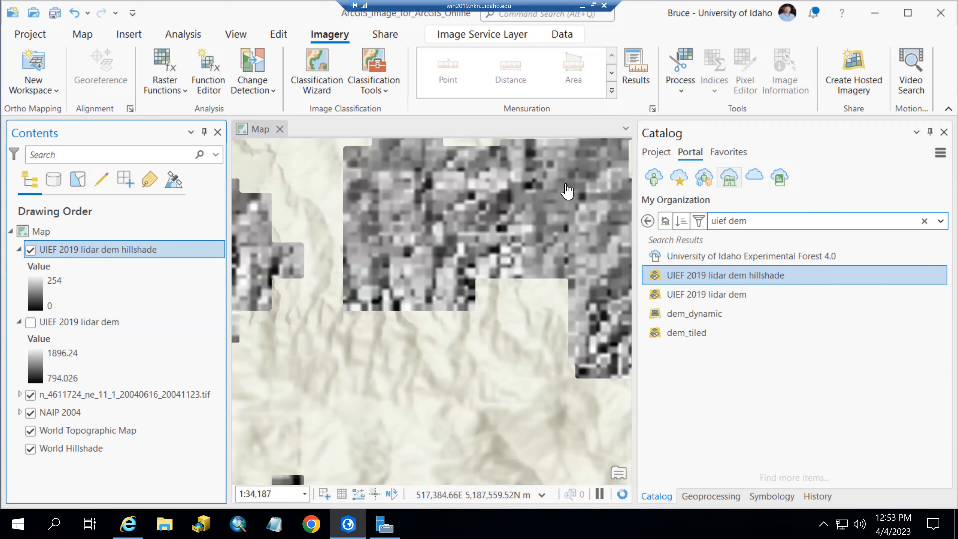
{"action": "scroll", "coordinate": [516, 213], "scroll_direction": "up", "scroll_amount": 2}
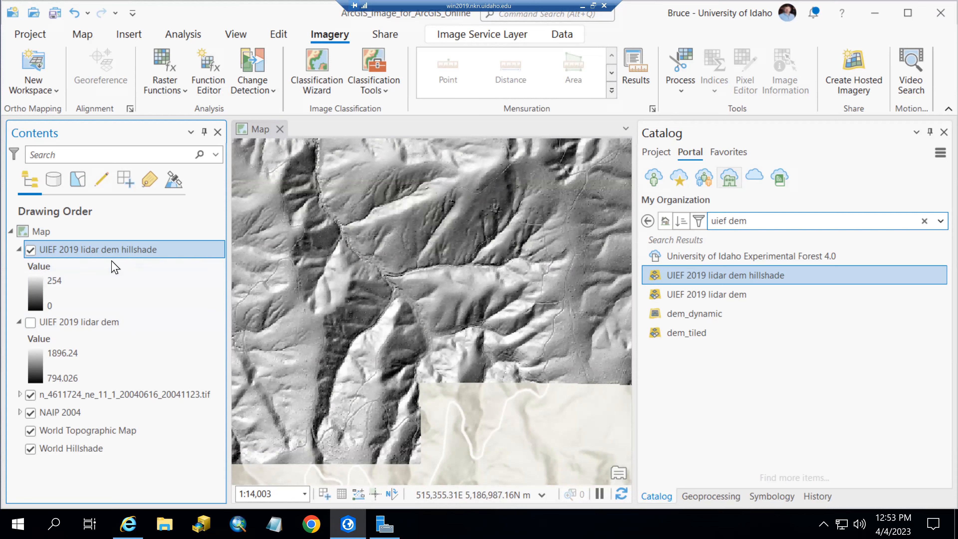
{"action": "scroll", "coordinate": [336, 294], "scroll_direction": "down", "scroll_amount": 6}
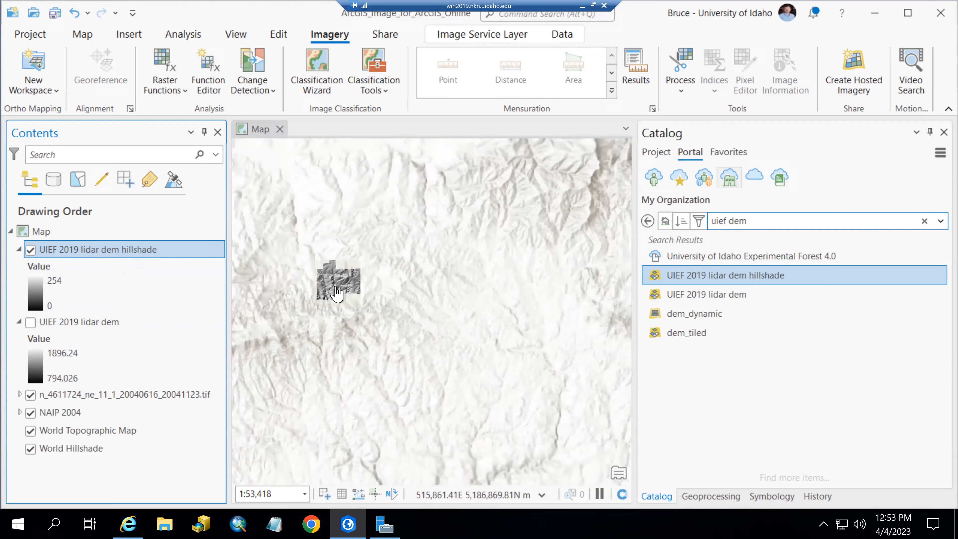
{"action": "left_click_drag", "start_coordinate": [344, 287], "coordinate": [393, 283]}
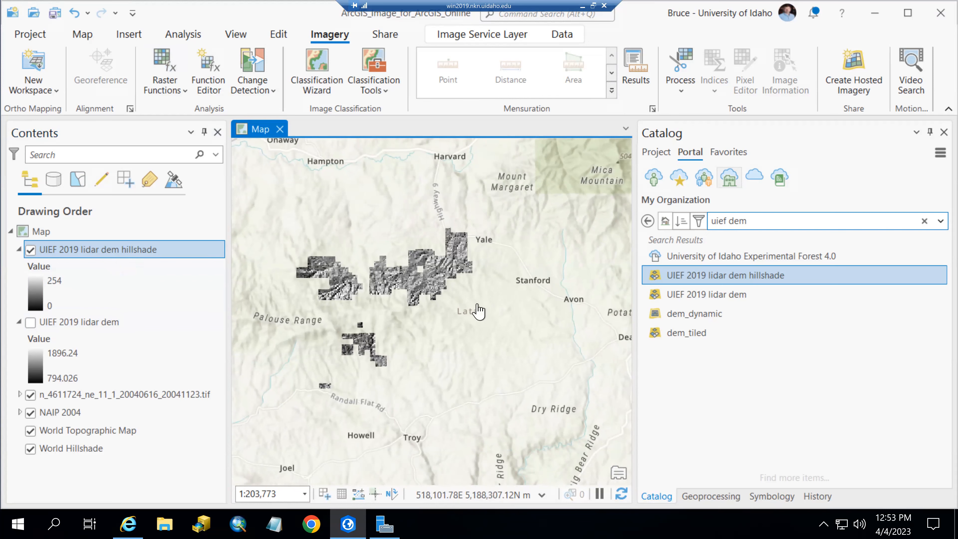
Hide the hillshade layer, show the UIEF 2019 lidar dem layer instead, and query a pixel value on it
{"action": "scroll", "coordinate": [434, 289], "scroll_direction": "up", "scroll_amount": 3}
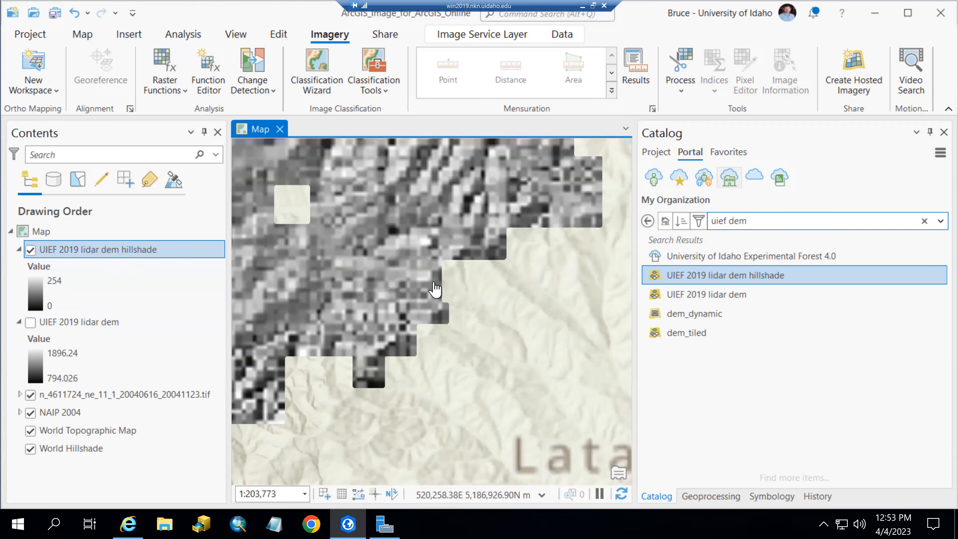
{"action": "scroll", "coordinate": [434, 288], "scroll_direction": "up", "scroll_amount": 3}
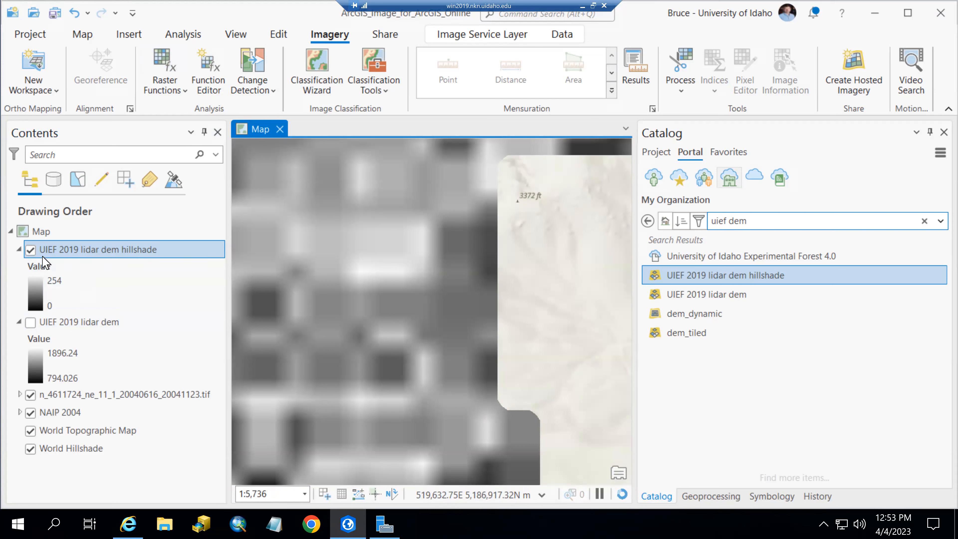
{"action": "left_click", "coordinate": [30, 250]}
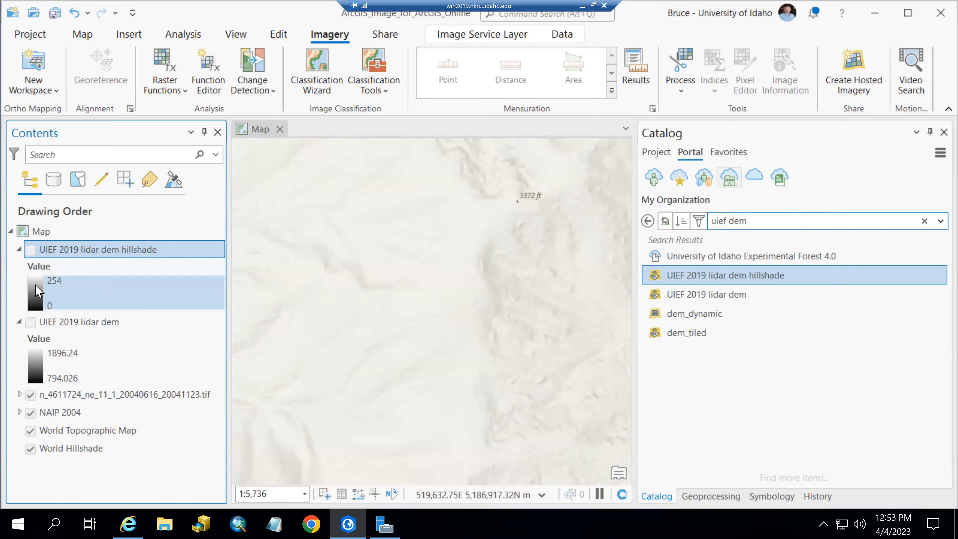
{"action": "left_click", "coordinate": [30, 323]}
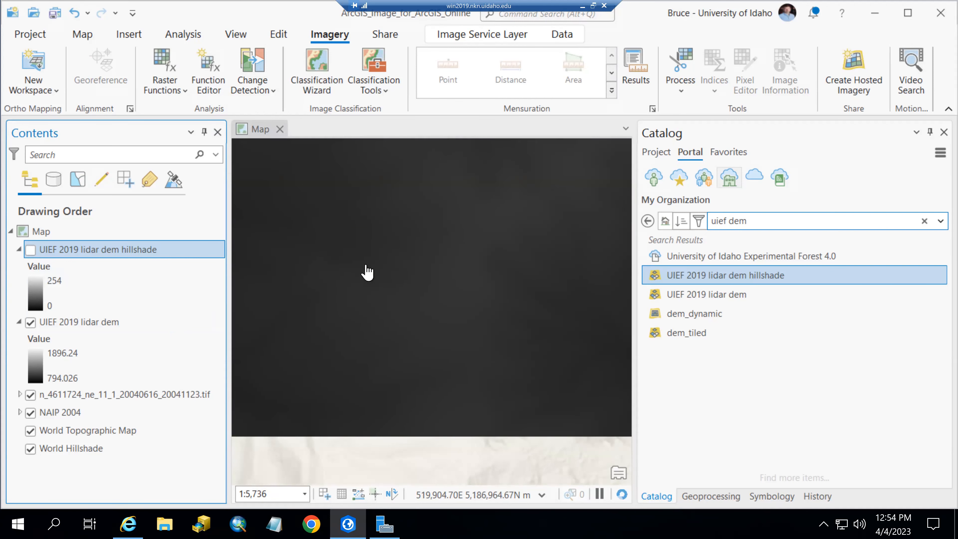
{"action": "left_click", "coordinate": [366, 271]}
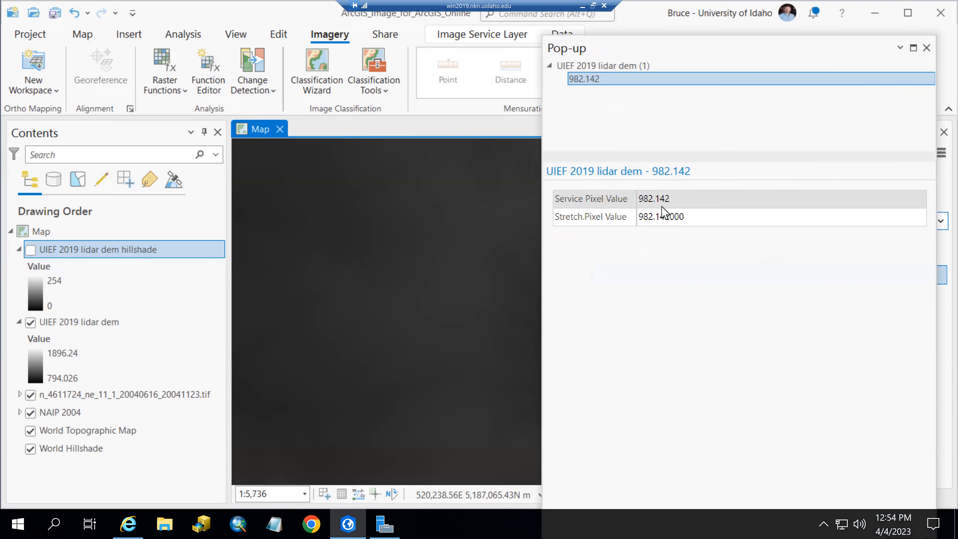
{"action": "left_click", "coordinate": [927, 48]}
{"action": "scroll", "coordinate": [474, 281], "scroll_direction": "down", "scroll_amount": 10}
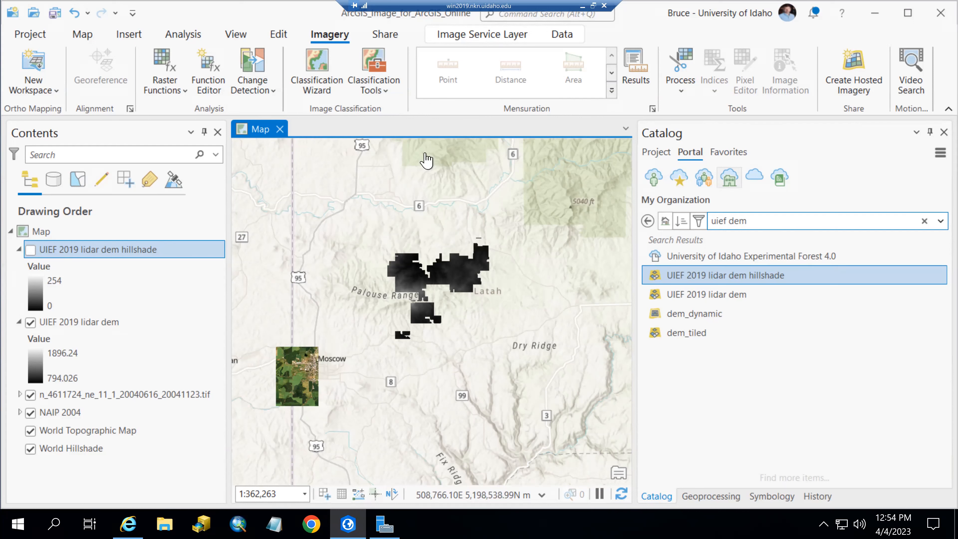
Minimize the remote desktop session and return to the ArcGIS Image for ArcGIS Online Demo items in the Firefox browser
{"action": "left_click_drag", "start_coordinate": [409, 7], "coordinate": [229, 7]}
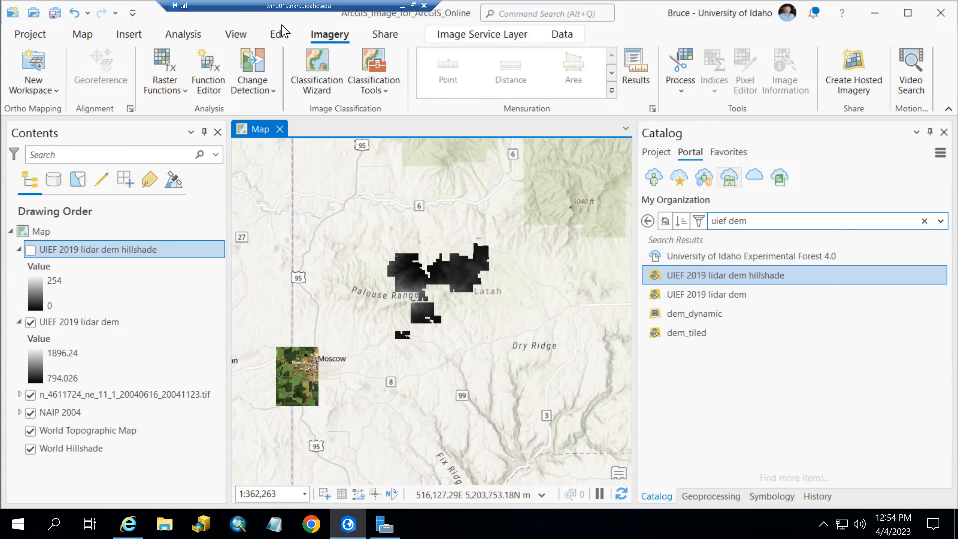
{"action": "left_click", "coordinate": [403, 6]}
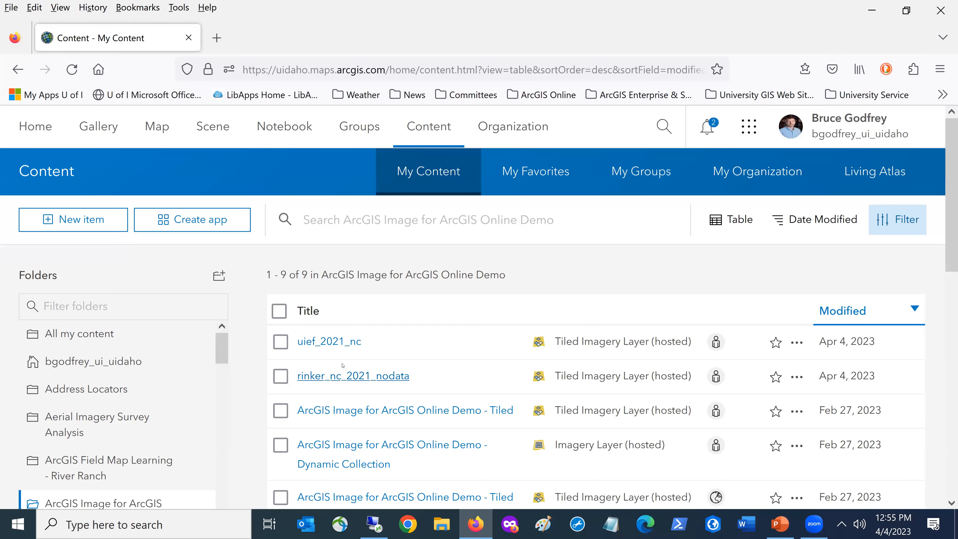
{"action": "scroll", "coordinate": [368, 331], "scroll_direction": "down", "scroll_amount": 2}
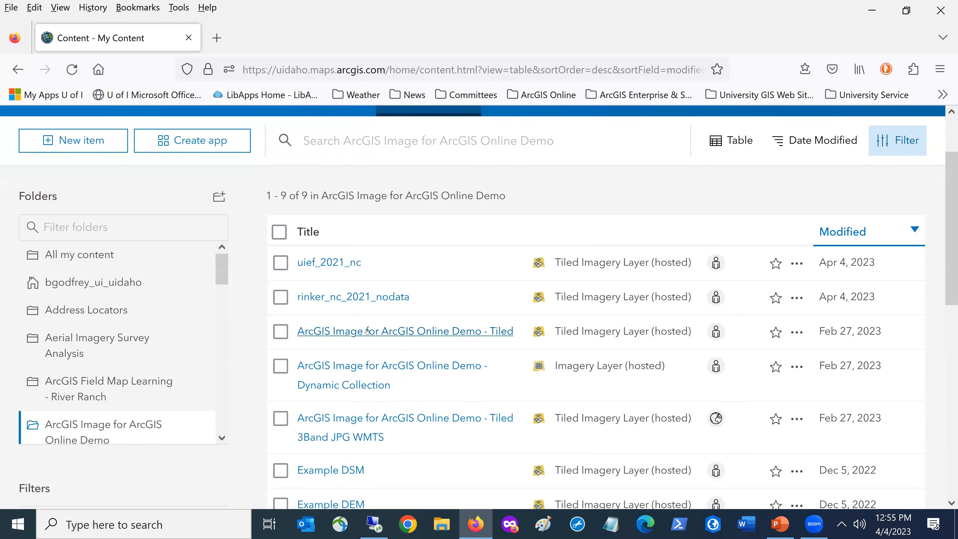
Open the rinker_nc_2021_nodata hosted tiled imagery layer in Map Viewer
{"action": "left_click", "coordinate": [354, 302]}
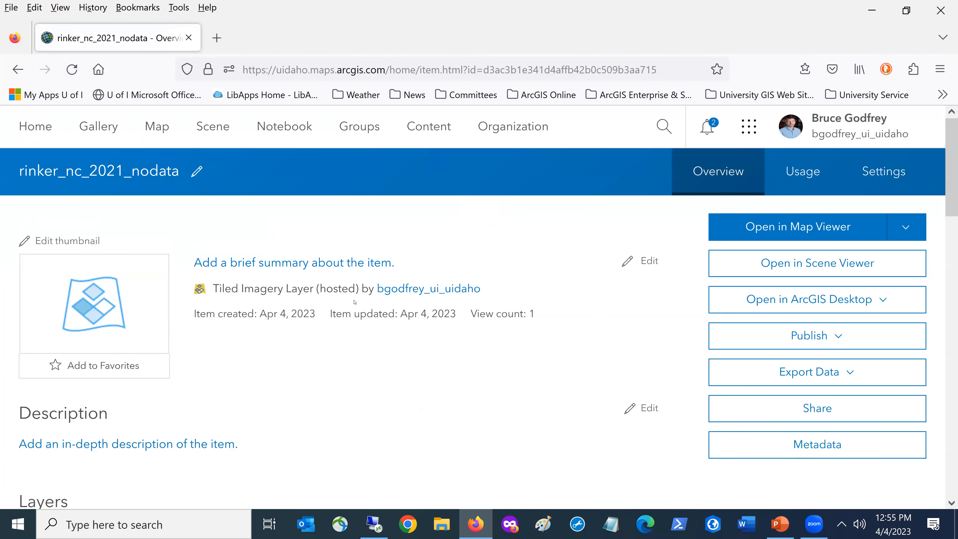
{"action": "left_click", "coordinate": [796, 225]}
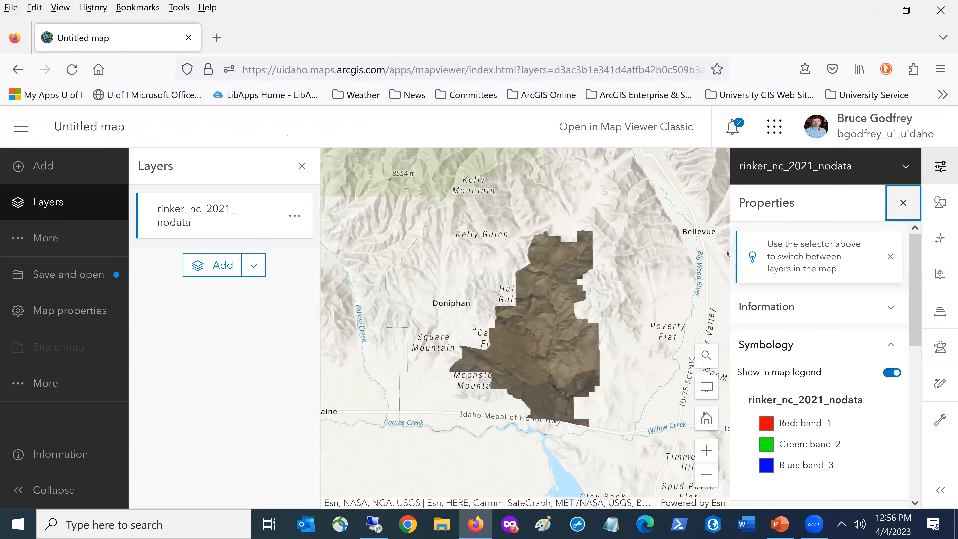
Examine the rinker_nc_2021_nodata imagery up close, following it north to its clipped boundary near Croy Creek and inspecting the ground detail there
{"action": "scroll", "coordinate": [538, 331], "scroll_direction": "up", "scroll_amount": 5}
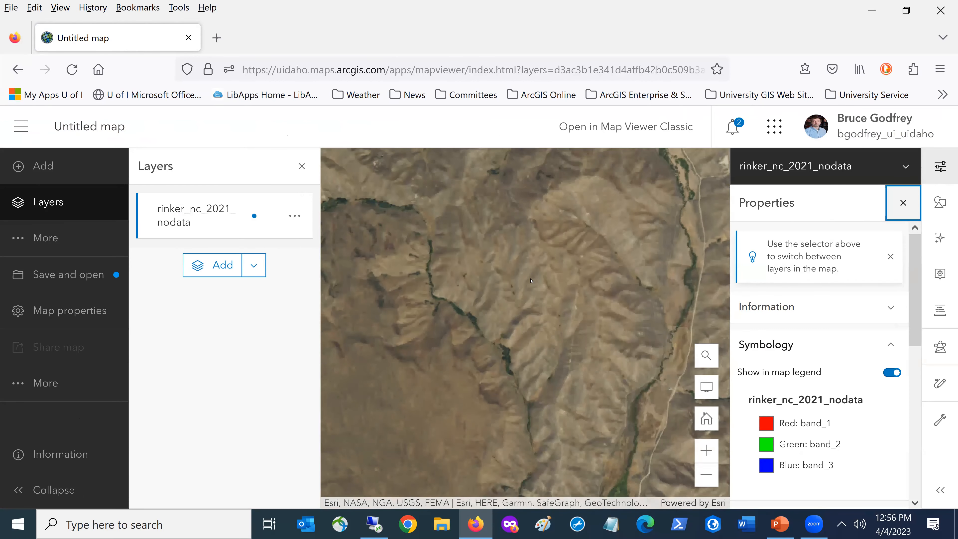
{"action": "left_click_drag", "start_coordinate": [537, 345], "coordinate": [549, 449]}
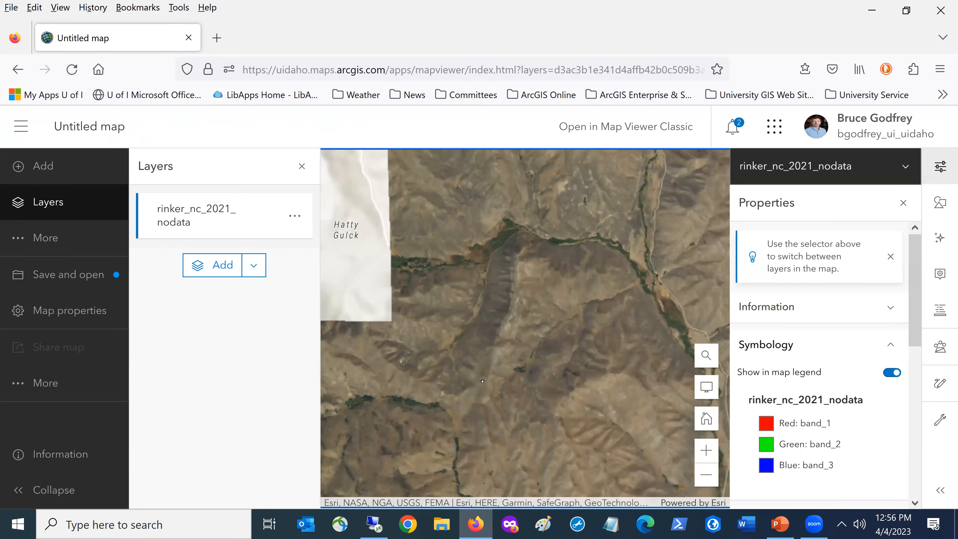
{"action": "left_click_drag", "start_coordinate": [510, 212], "coordinate": [519, 318]}
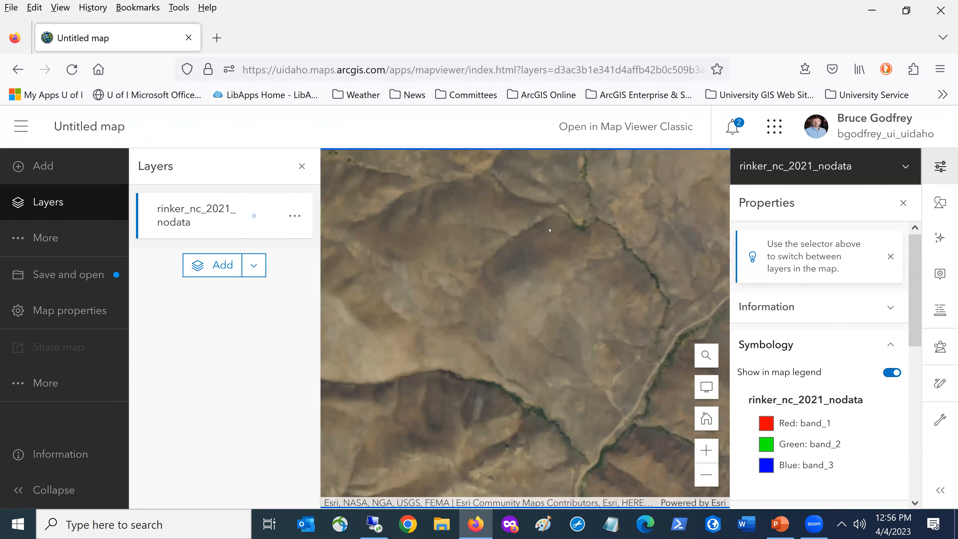
{"action": "left_click_drag", "start_coordinate": [514, 359], "coordinate": [483, 466]}
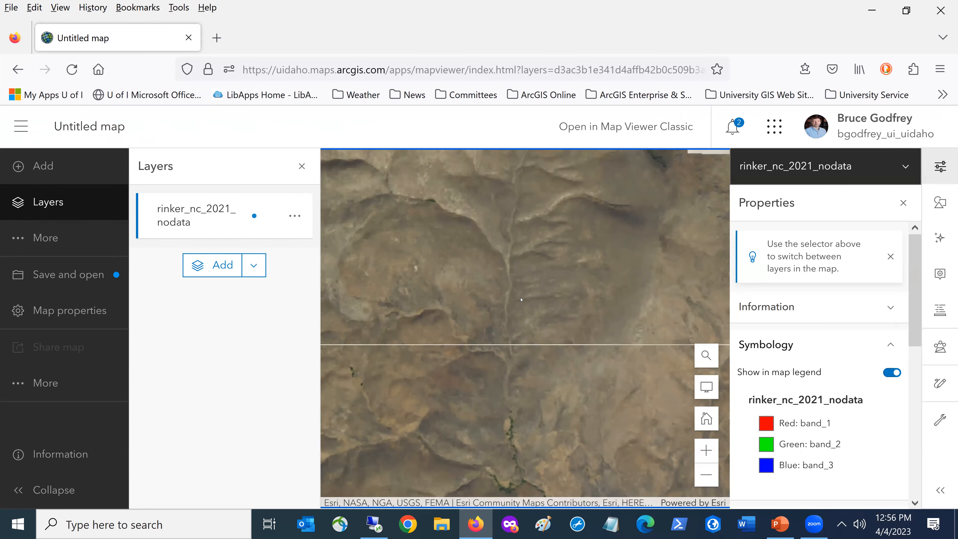
{"action": "left_click_drag", "start_coordinate": [521, 299], "coordinate": [486, 426]}
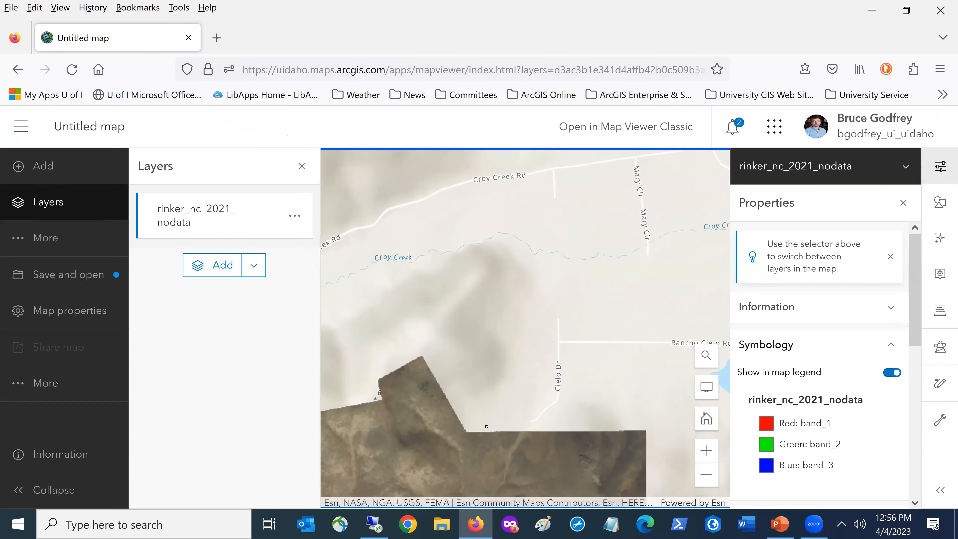
{"action": "scroll", "coordinate": [370, 479], "scroll_direction": "up", "scroll_amount": 2}
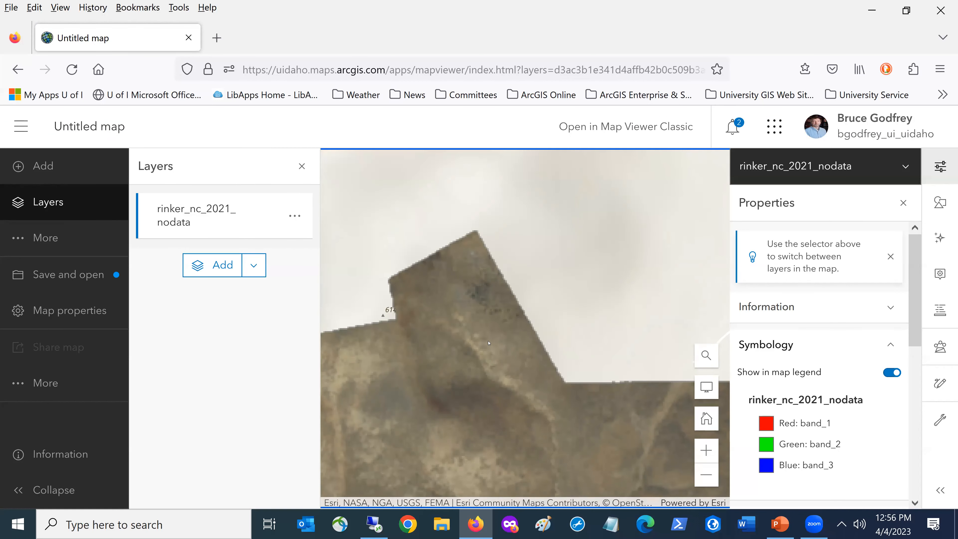
{"action": "left_click_drag", "start_coordinate": [489, 343], "coordinate": [497, 318]}
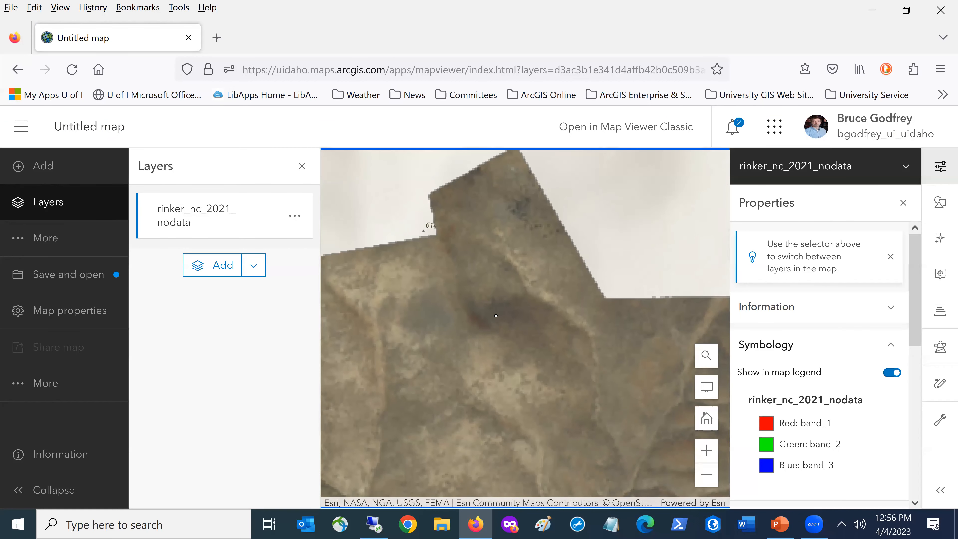
{"action": "scroll", "coordinate": [496, 319], "scroll_direction": "up", "scroll_amount": 2}
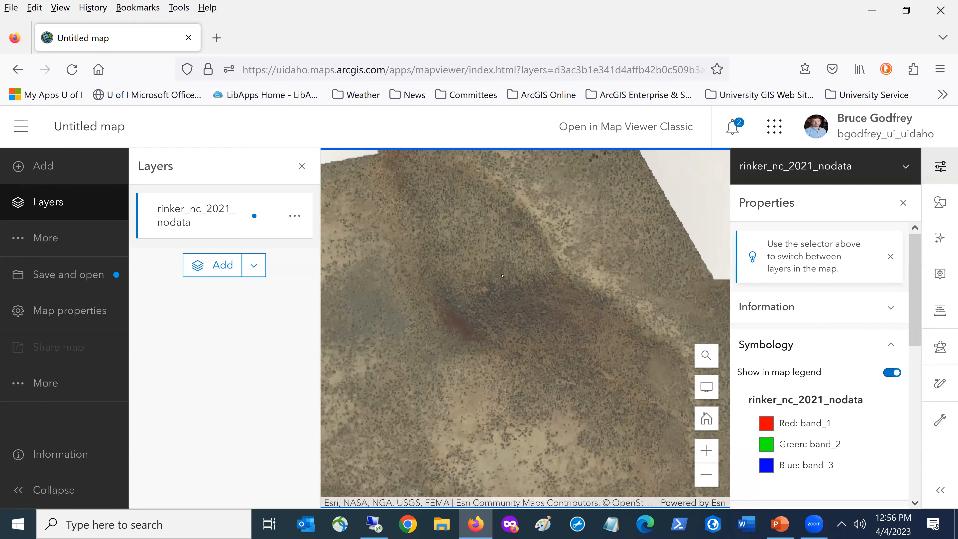
{"action": "scroll", "coordinate": [502, 276], "scroll_direction": "up", "scroll_amount": 2}
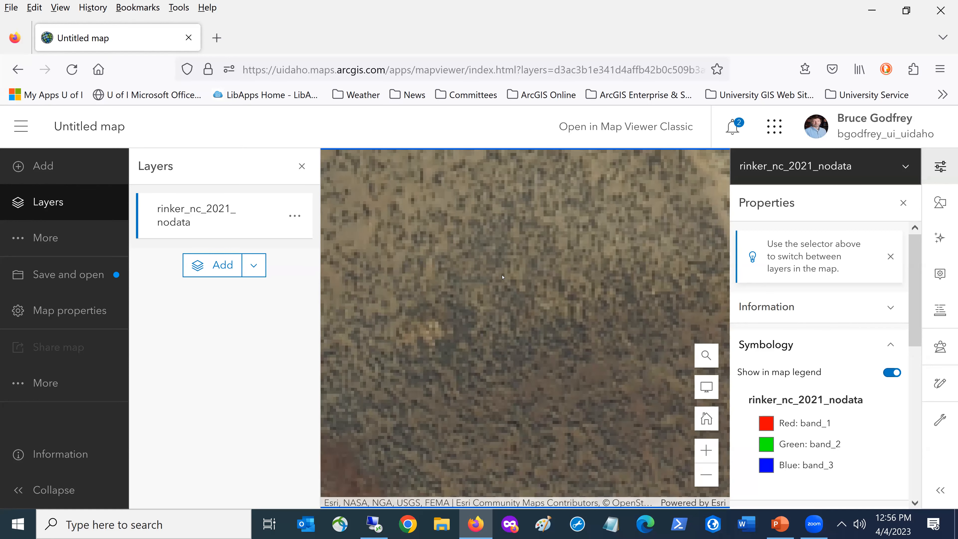
Review the irregular outer boundary and wider coverage of the rinker_nc_2021_nodata imagery against the surrounding basemap
{"action": "scroll", "coordinate": [502, 277], "scroll_direction": "down", "scroll_amount": 2}
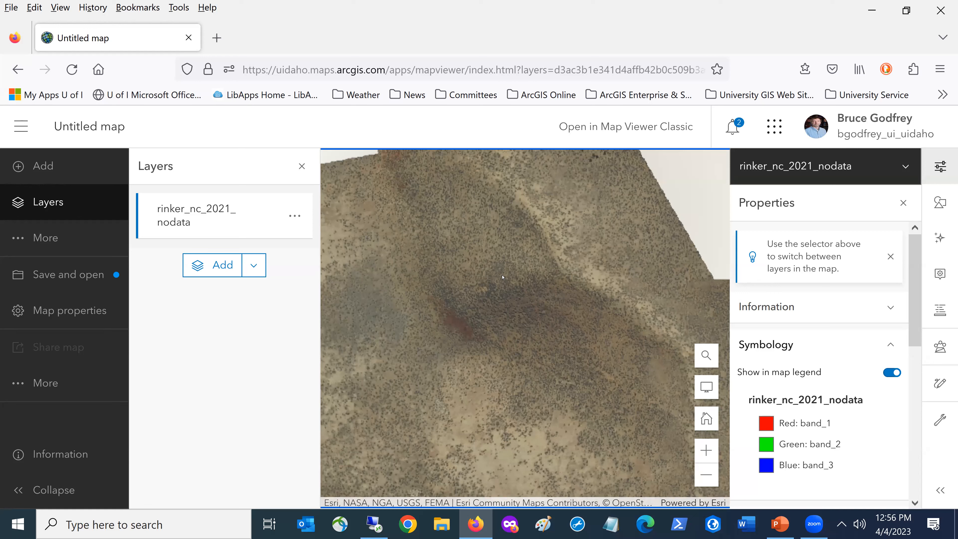
{"action": "scroll", "coordinate": [503, 276], "scroll_direction": "down", "scroll_amount": 3}
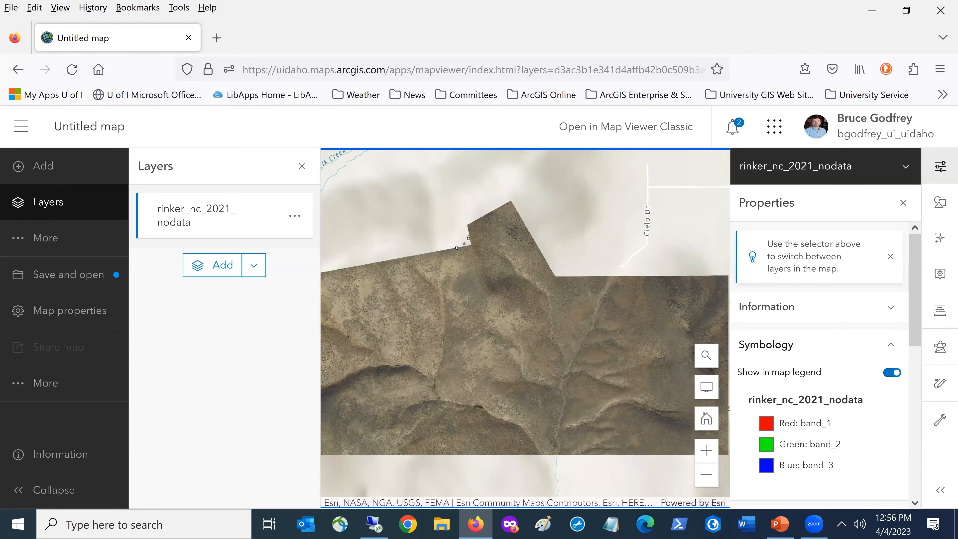
{"action": "scroll", "coordinate": [457, 248], "scroll_direction": "down", "scroll_amount": 4}
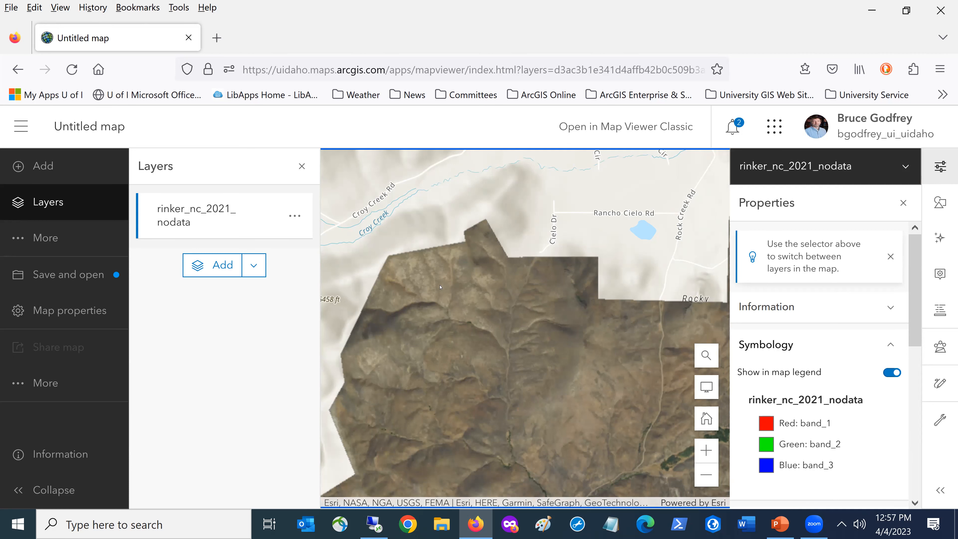
{"action": "scroll", "coordinate": [444, 281], "scroll_direction": "down", "scroll_amount": 1}
{"action": "scroll", "coordinate": [464, 329], "scroll_direction": "down", "scroll_amount": 1}
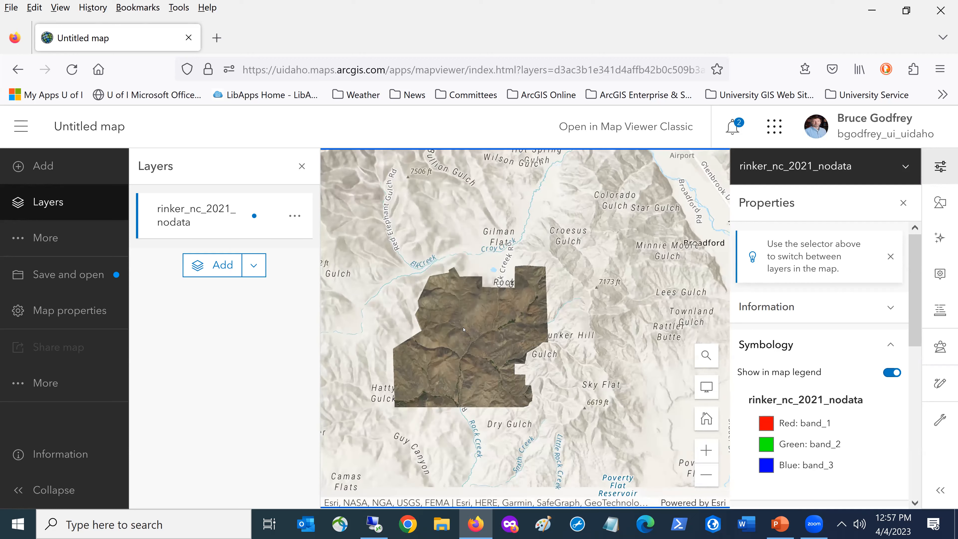
{"action": "left_click_drag", "start_coordinate": [463, 330], "coordinate": [462, 302]}
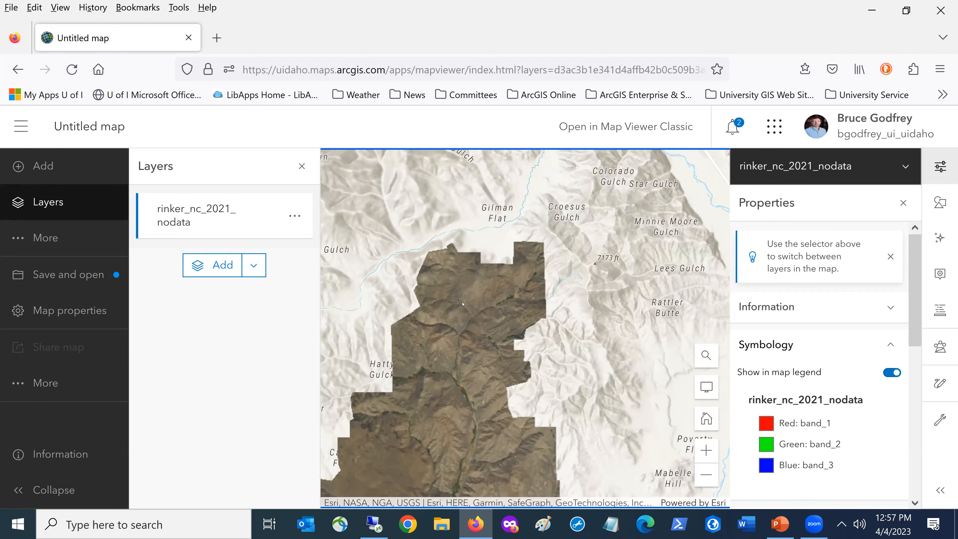